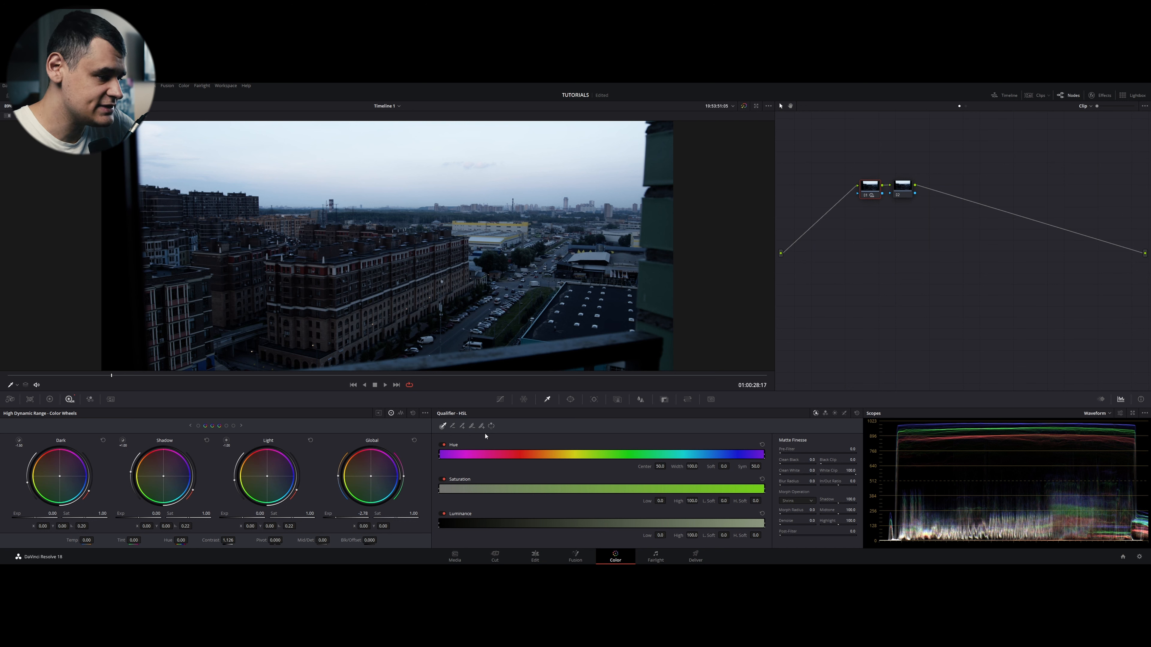
Raise and lower the first node's global HDR exposure, ending at a moderately dark level that keeps sky and buildings visible
click(570, 400)
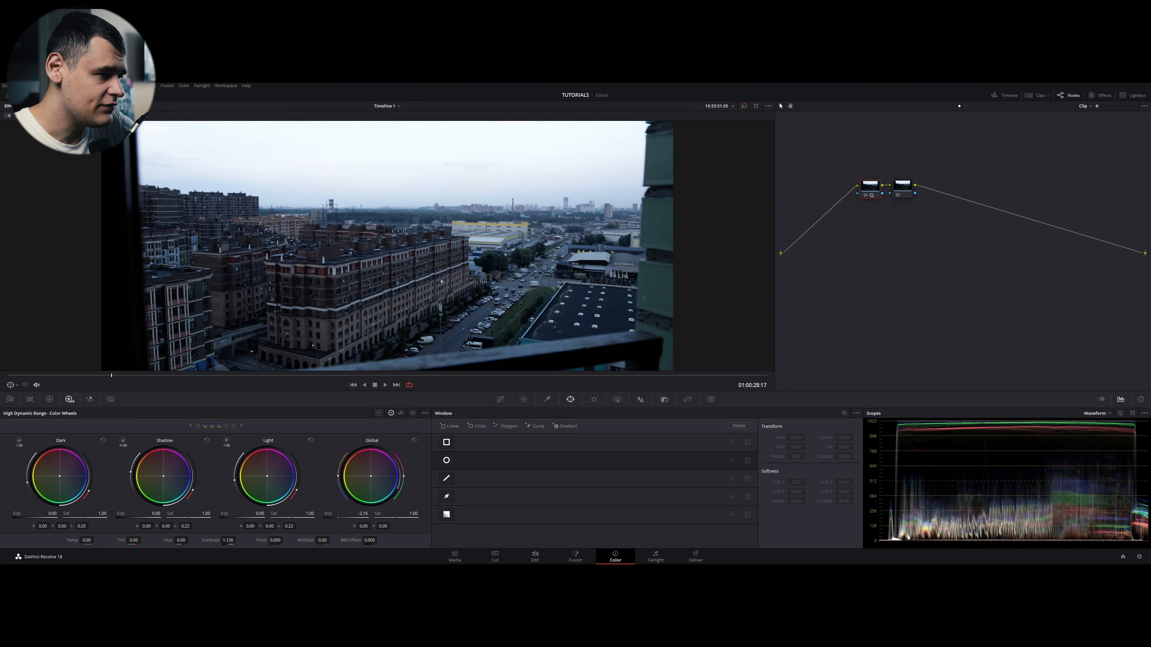
mouse_move(362, 514)
mouse_down()
mouse_move(348, 514)
mouse_move(377, 513)
mouse_up()
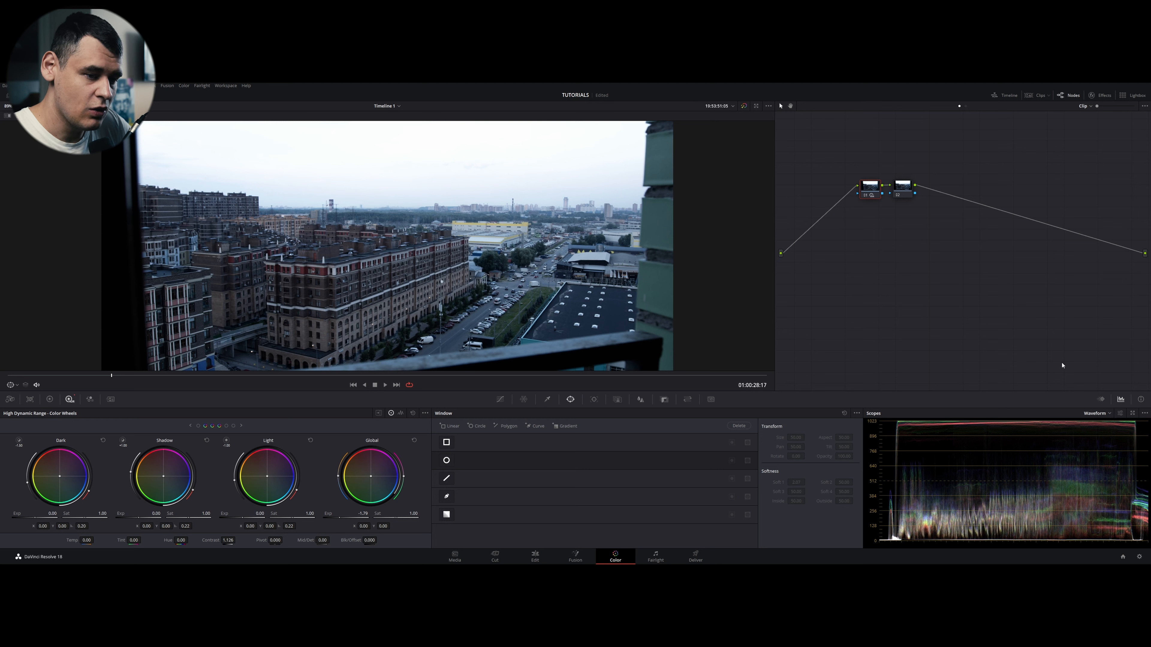
drag(347, 516, 320, 515)
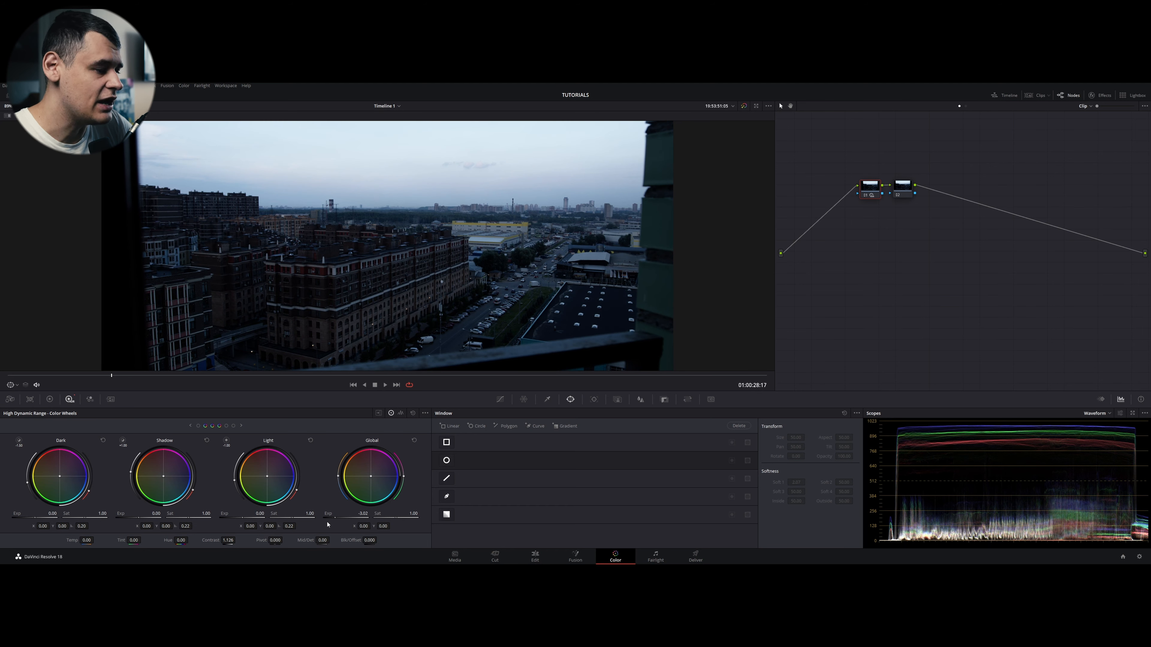
drag(348, 515, 363, 516)
Add a gradient window to the second node and, using the highlight view, fit it over the sky with softness about 1.83
click(898, 184)
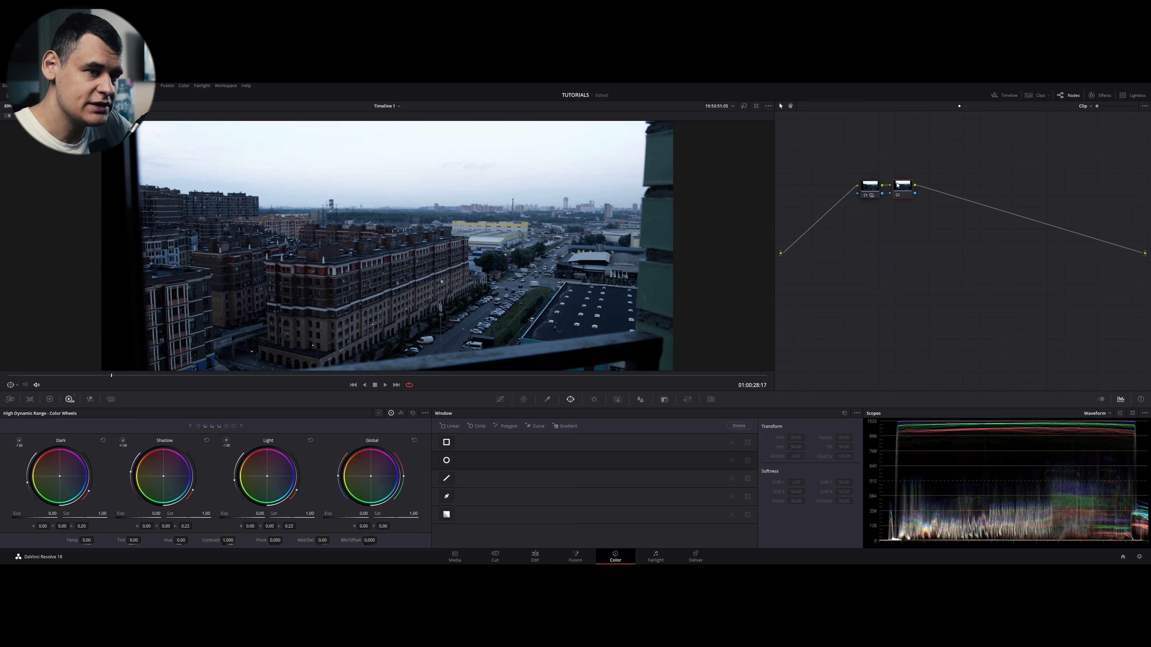
click(449, 519)
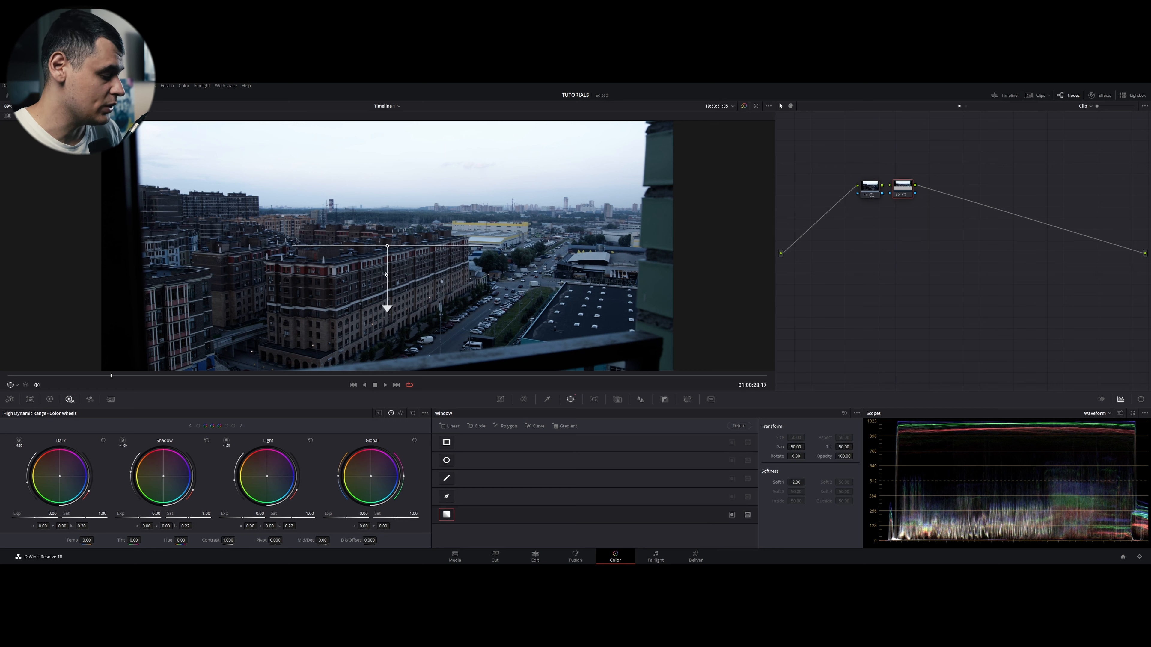
key(shift+h)
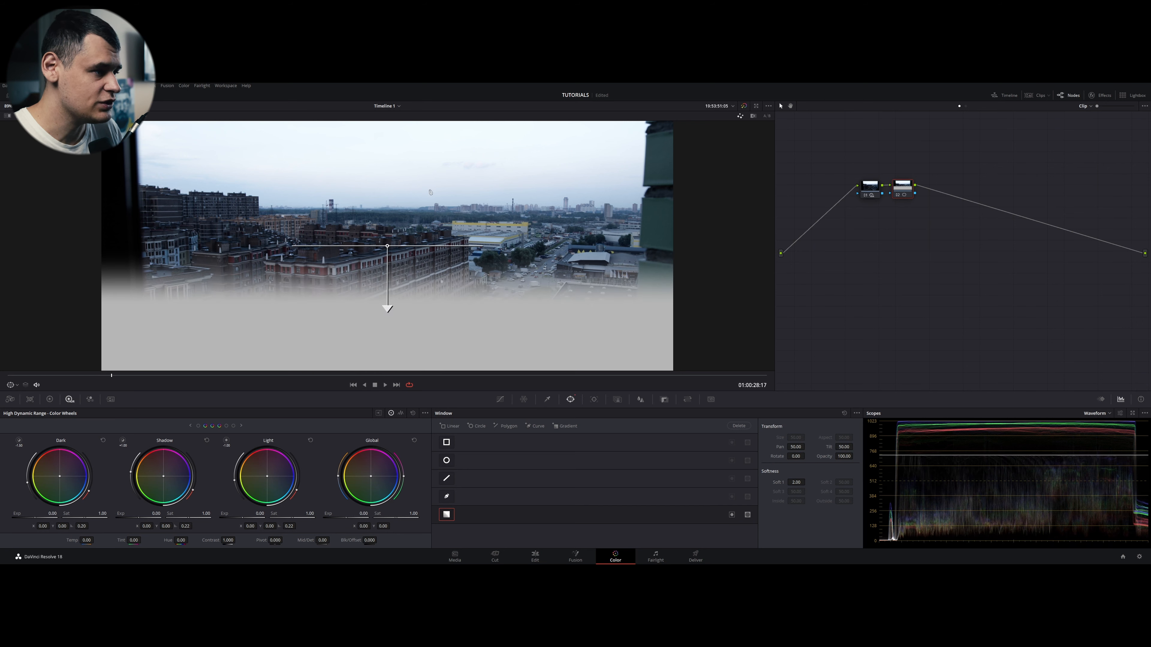
drag(388, 247, 426, 171)
mouse_move(424, 241)
mouse_down()
mouse_move(424, 318)
mouse_move(421, 213)
mouse_move(424, 262)
mouse_move(425, 224)
mouse_up()
drag(426, 173, 426, 167)
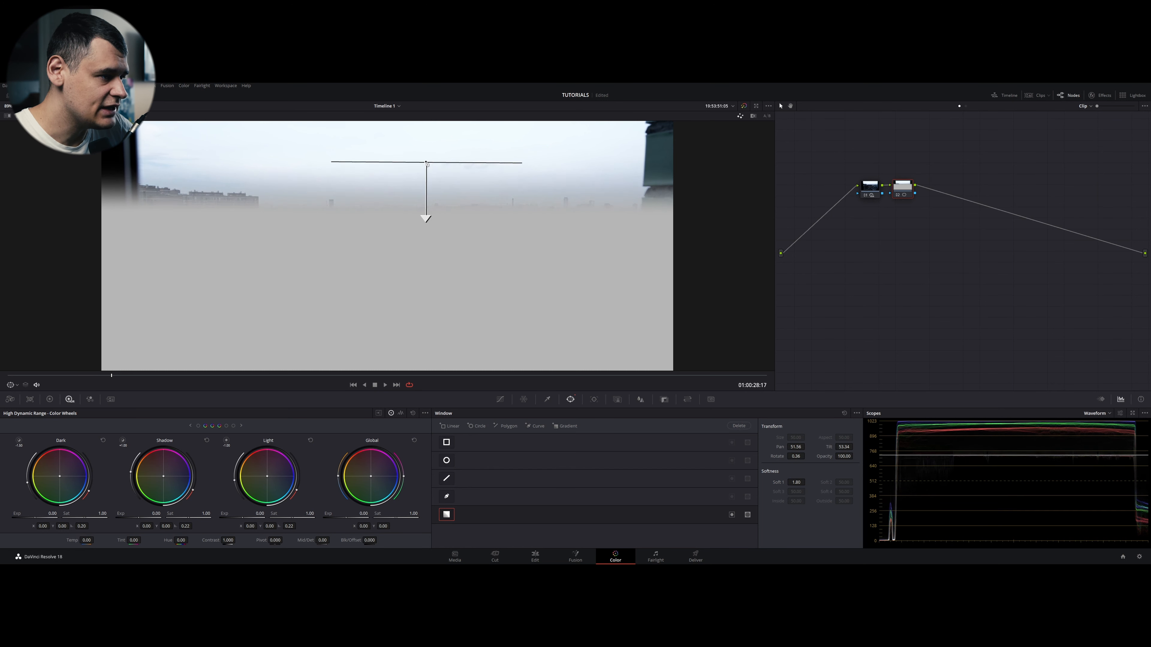
drag(424, 215, 424, 221)
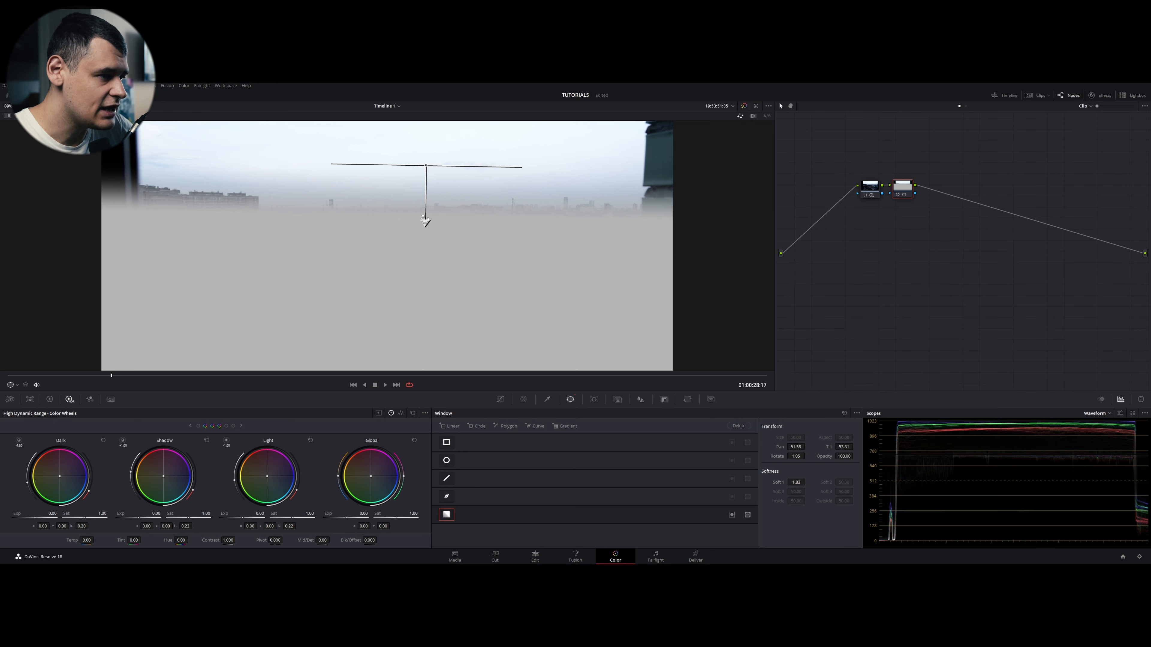
key(shift+h)
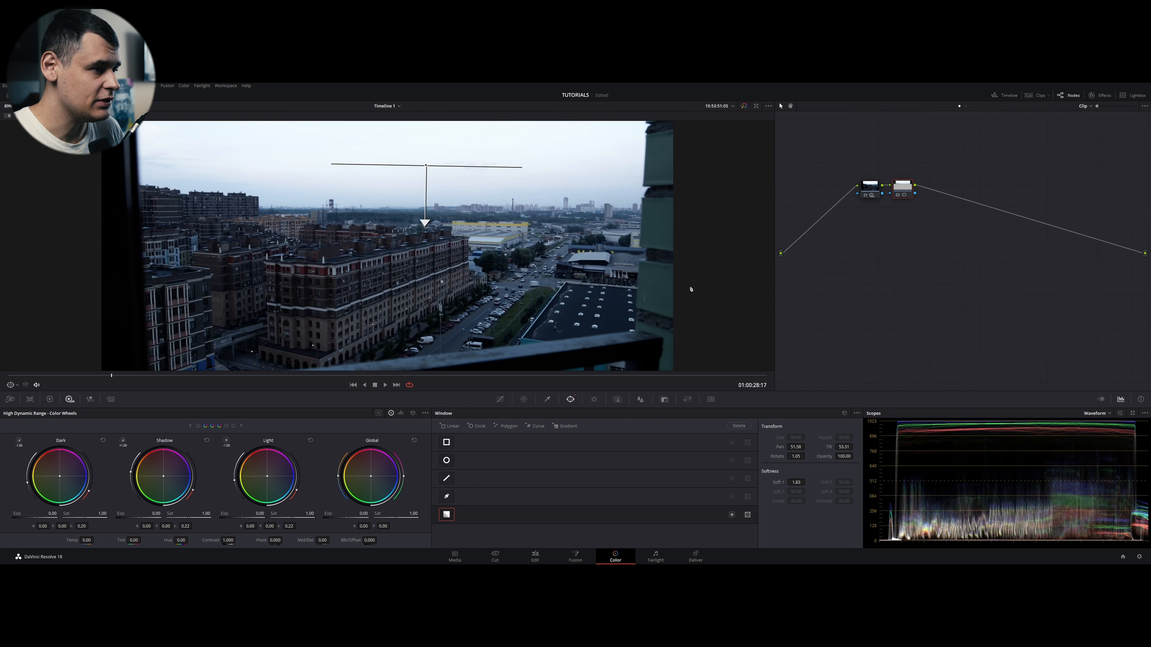
Lower the second node's global HDR exposure to -2.24 to darken the sky inside the gradient
click(501, 399)
drag(363, 513, 290, 514)
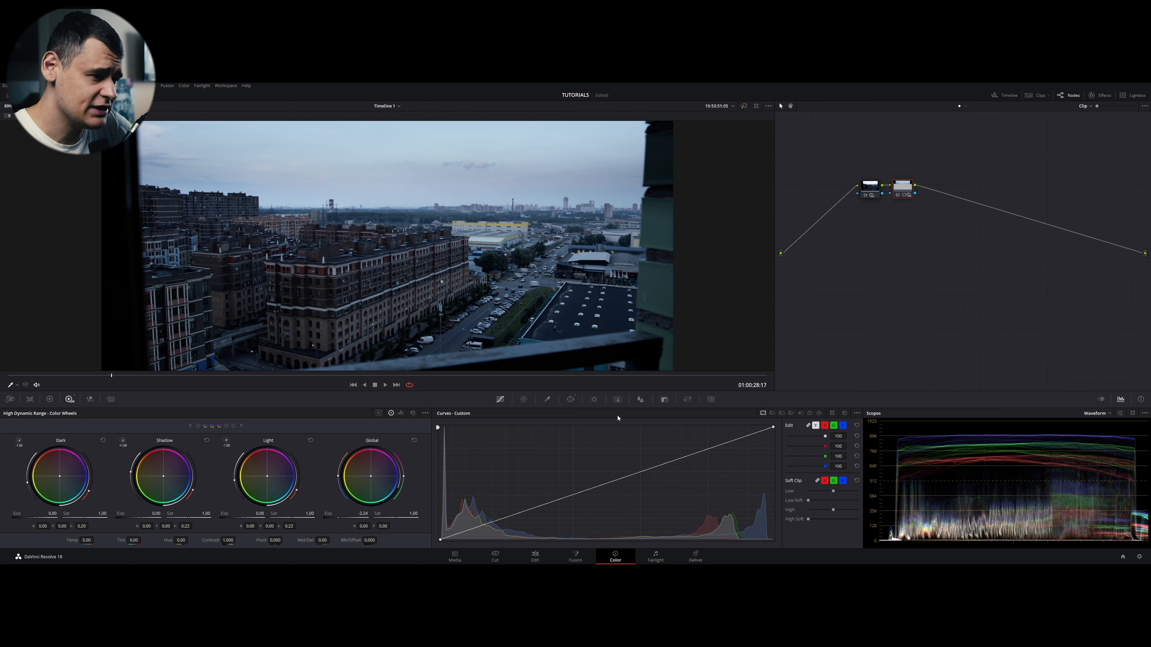
Draw a closed curve window on the second node that traces the rooftops and encloses the distant apartment blocks on the left
click(571, 399)
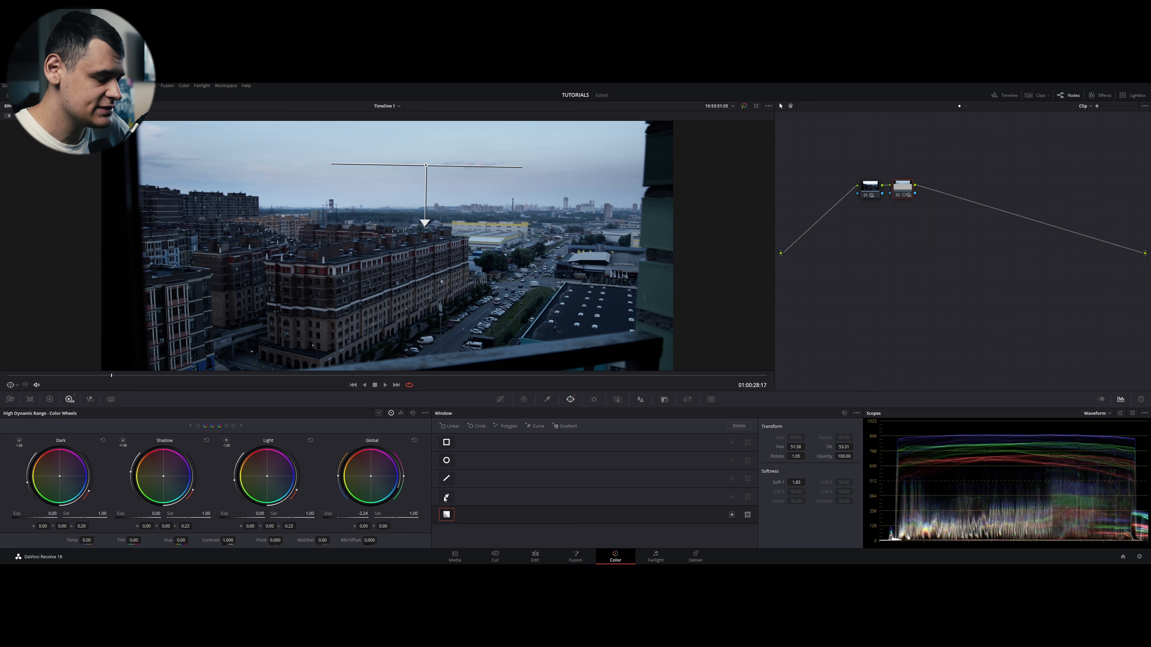
click(446, 497)
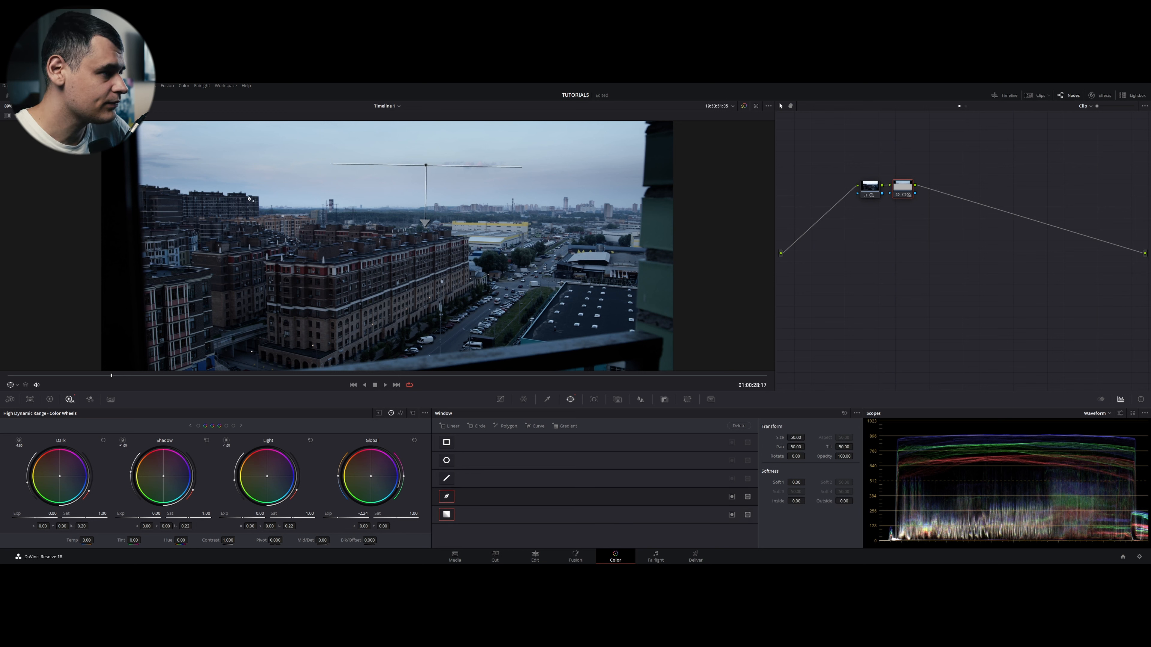
click(136, 184)
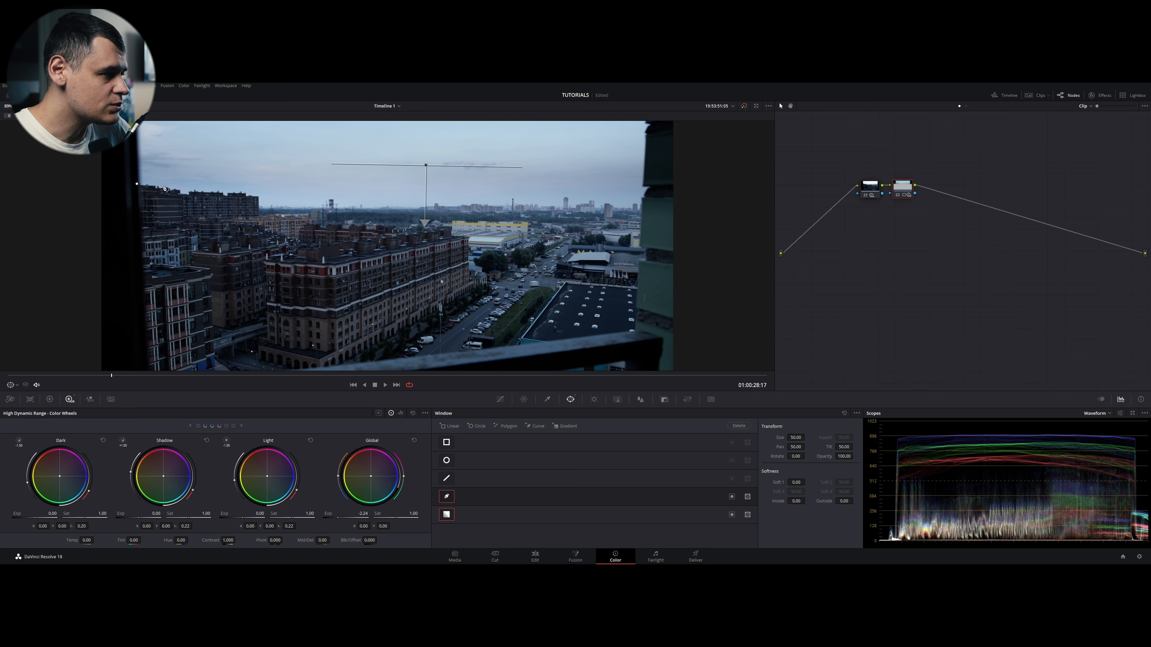
click(181, 191)
click(190, 191)
click(206, 192)
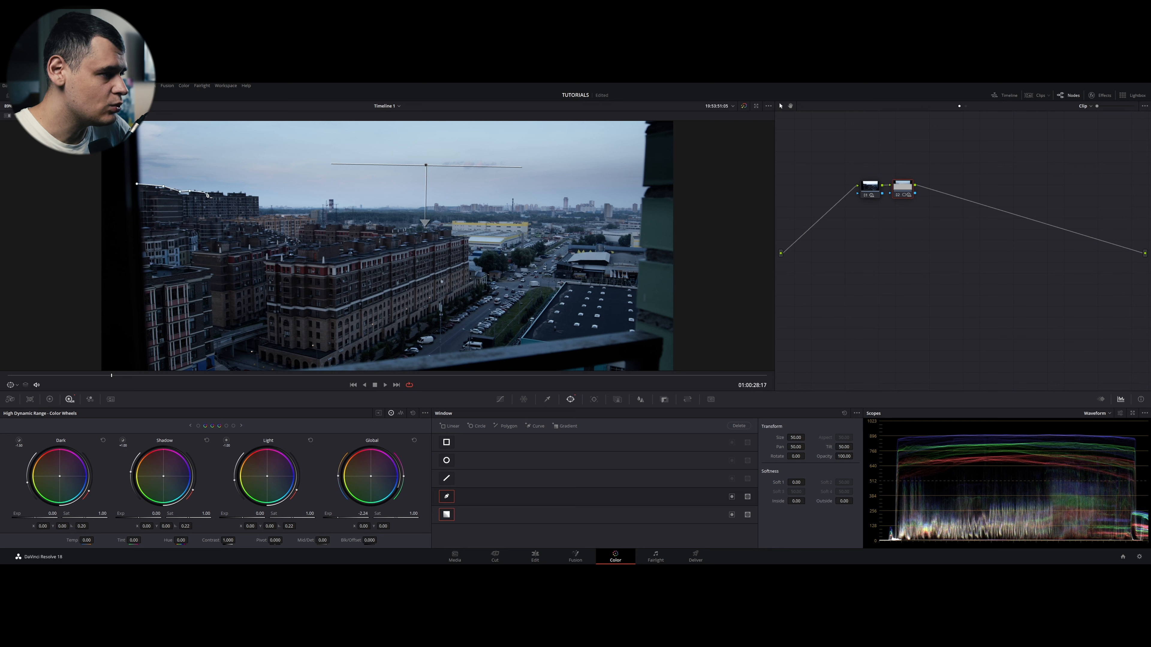
click(223, 193)
click(231, 190)
click(243, 192)
click(249, 198)
click(261, 196)
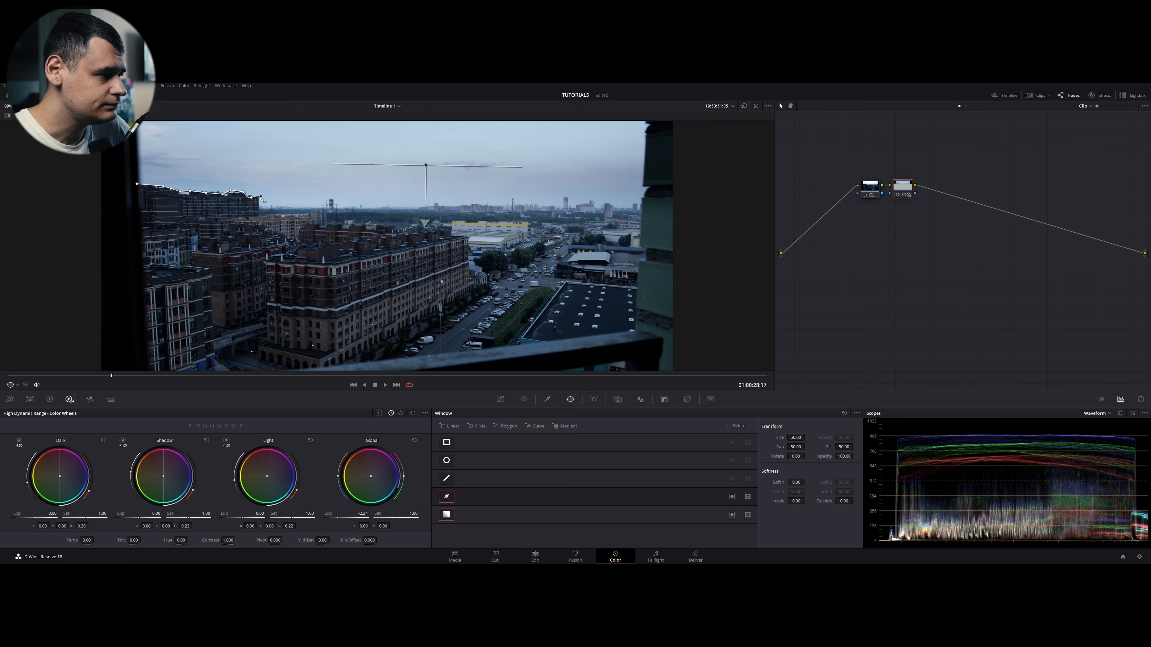
click(260, 215)
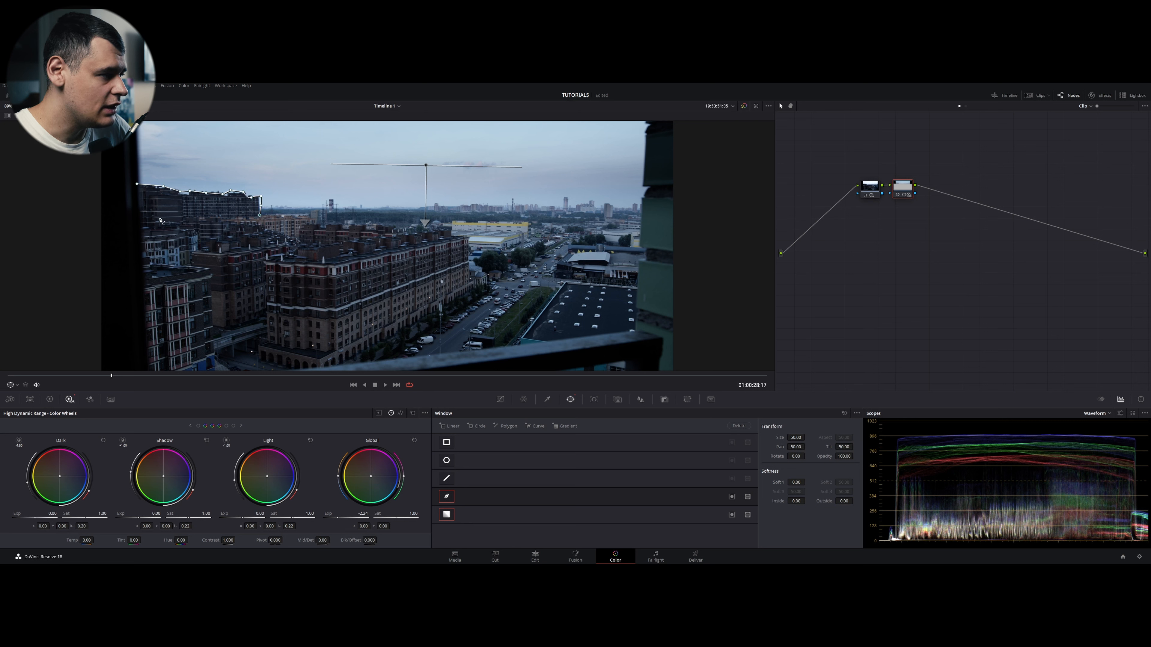
click(131, 220)
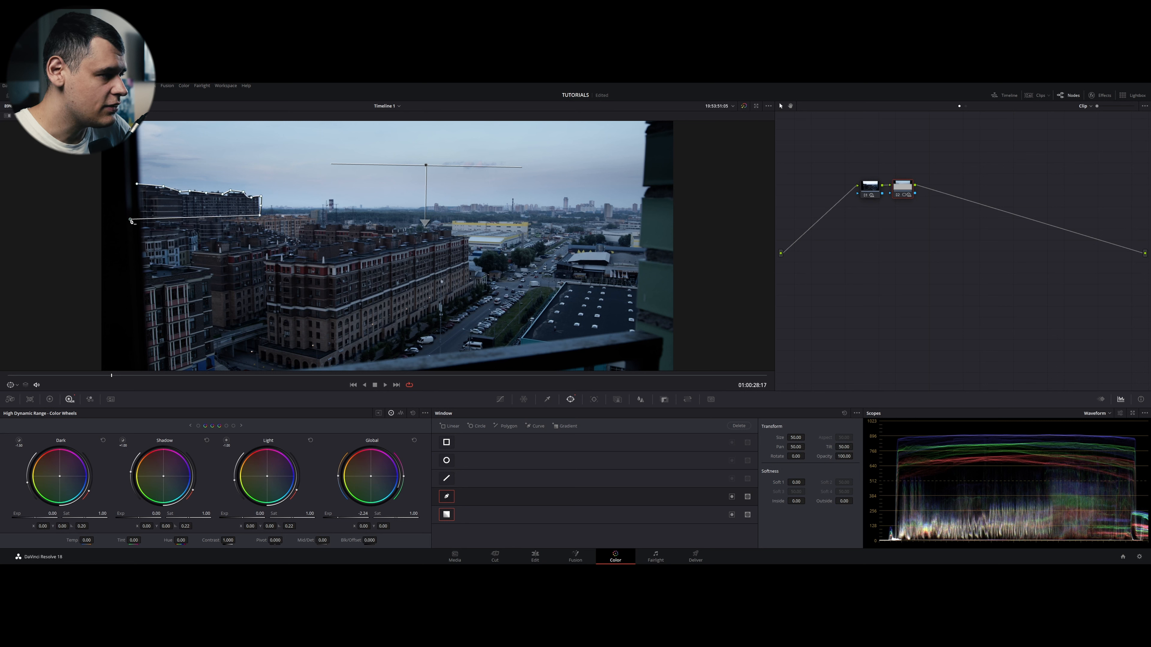
click(138, 185)
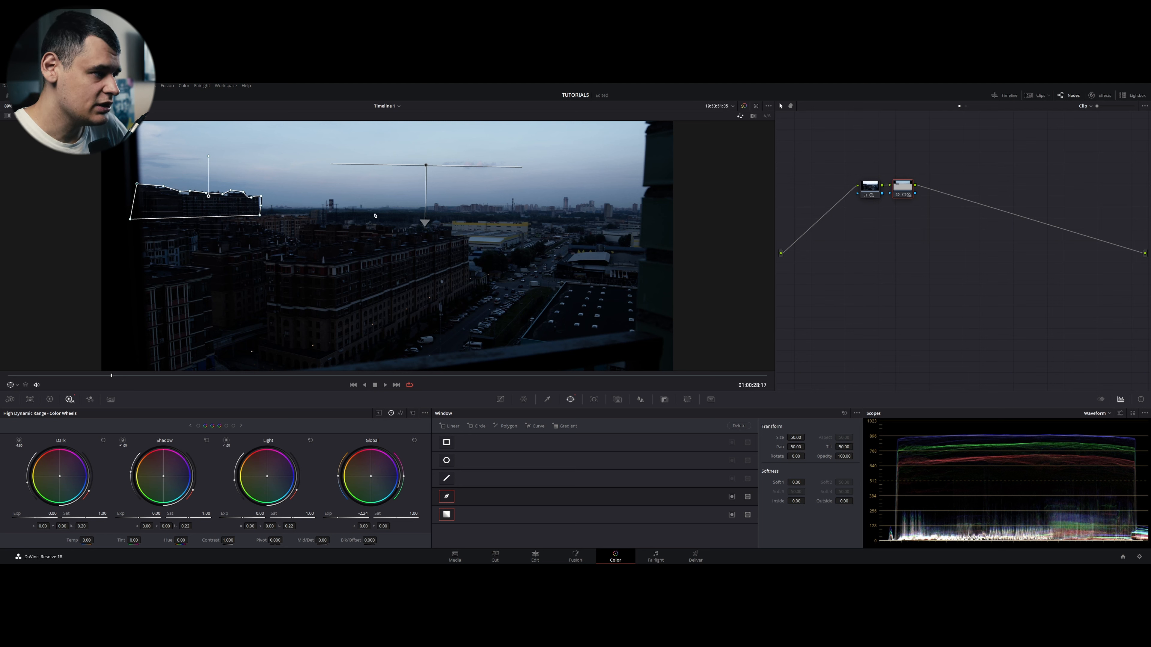
Switch the curve window to mask mode so the left apartment blocks are excluded from the sky gradient, checking it in the highlight view
click(747, 501)
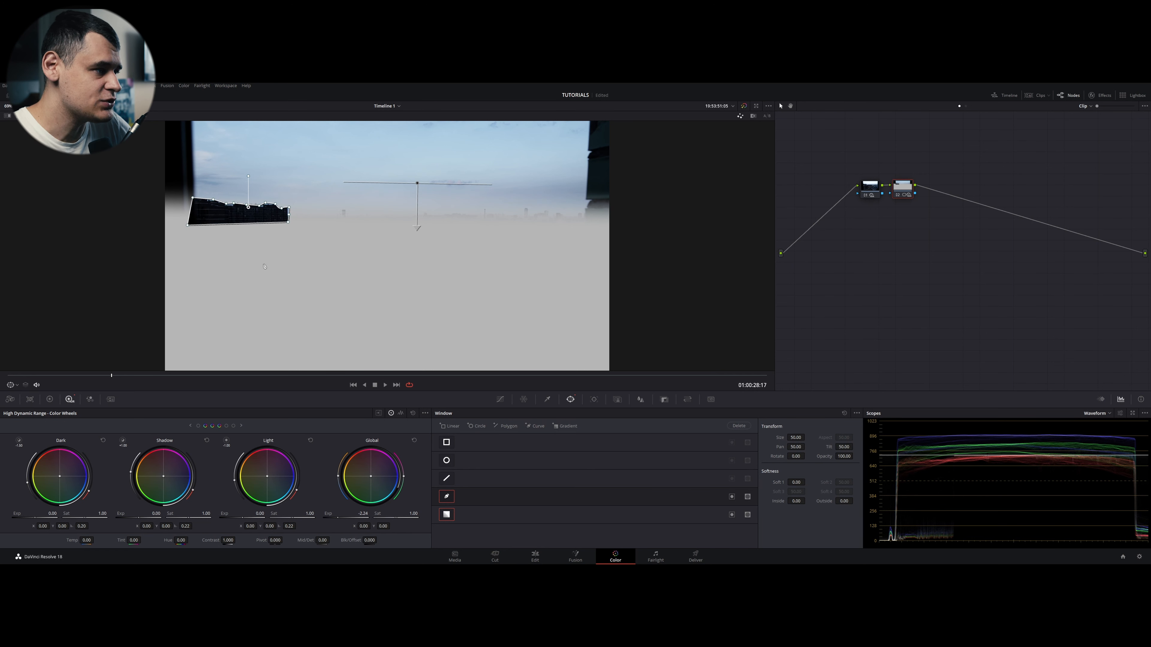
click(748, 497)
click(748, 497)
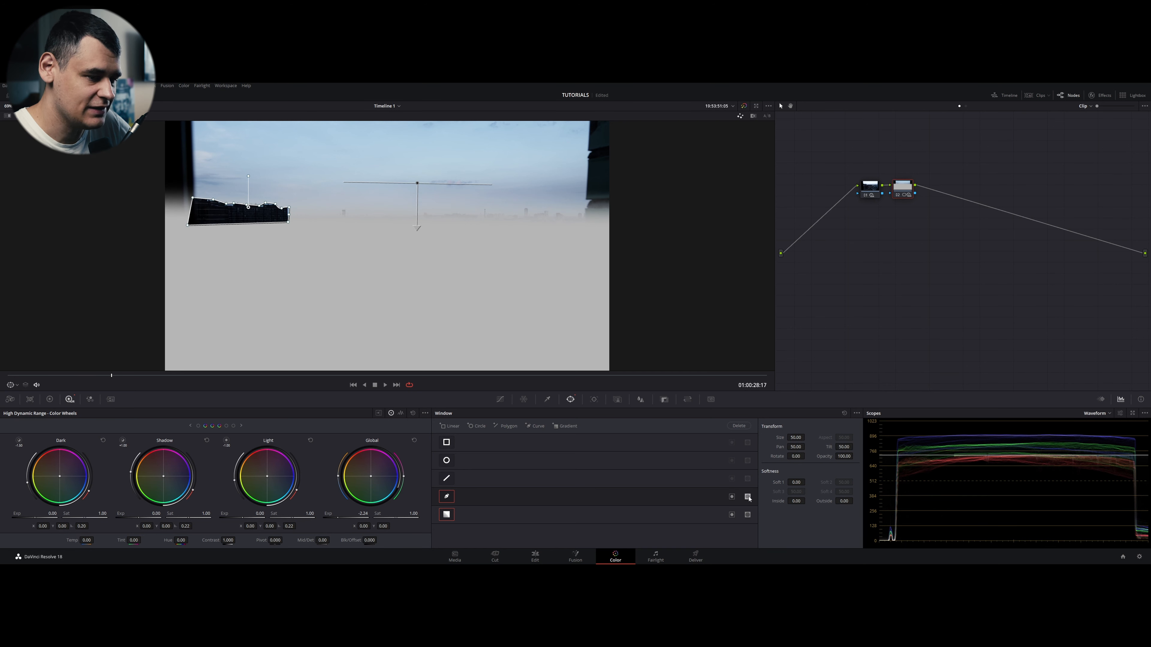
click(748, 497)
click(748, 497)
click(748, 497)
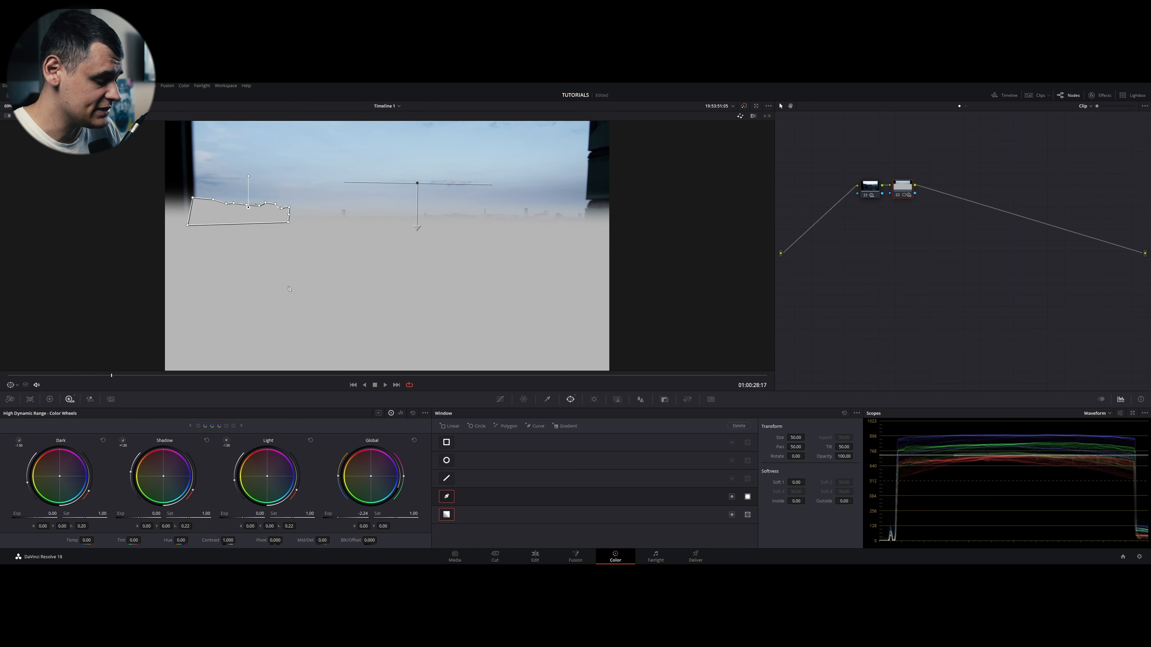
key(shift+h)
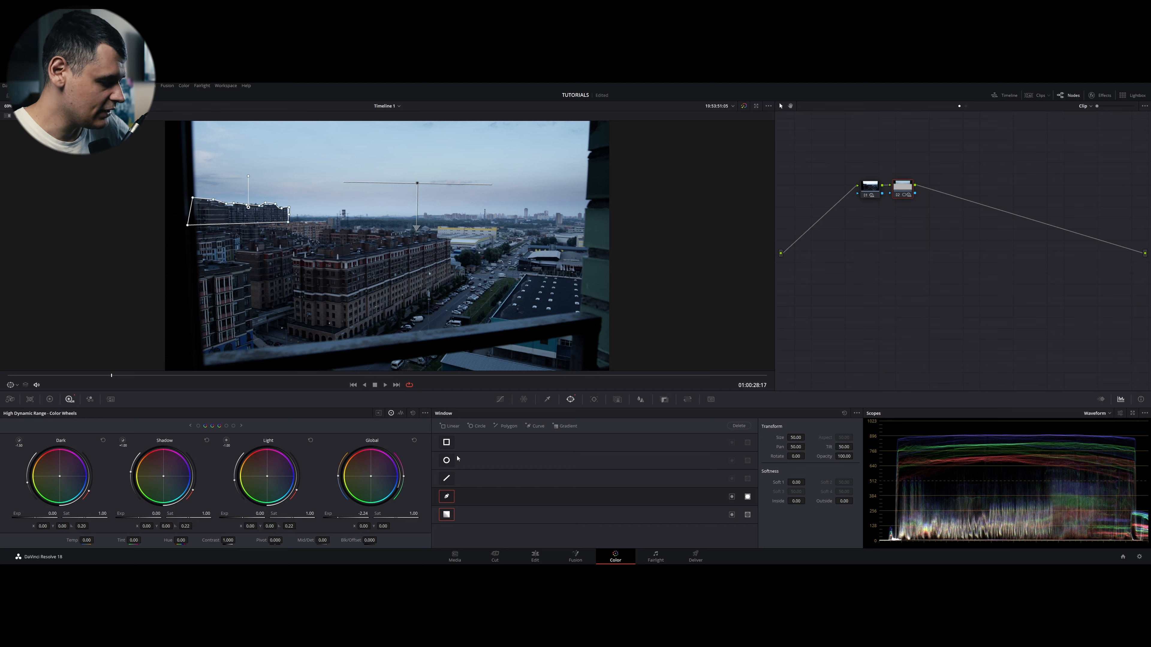
Add a serial node after the second node and try the linear and circle windows on it
key(alt+s)
click(448, 446)
click(448, 446)
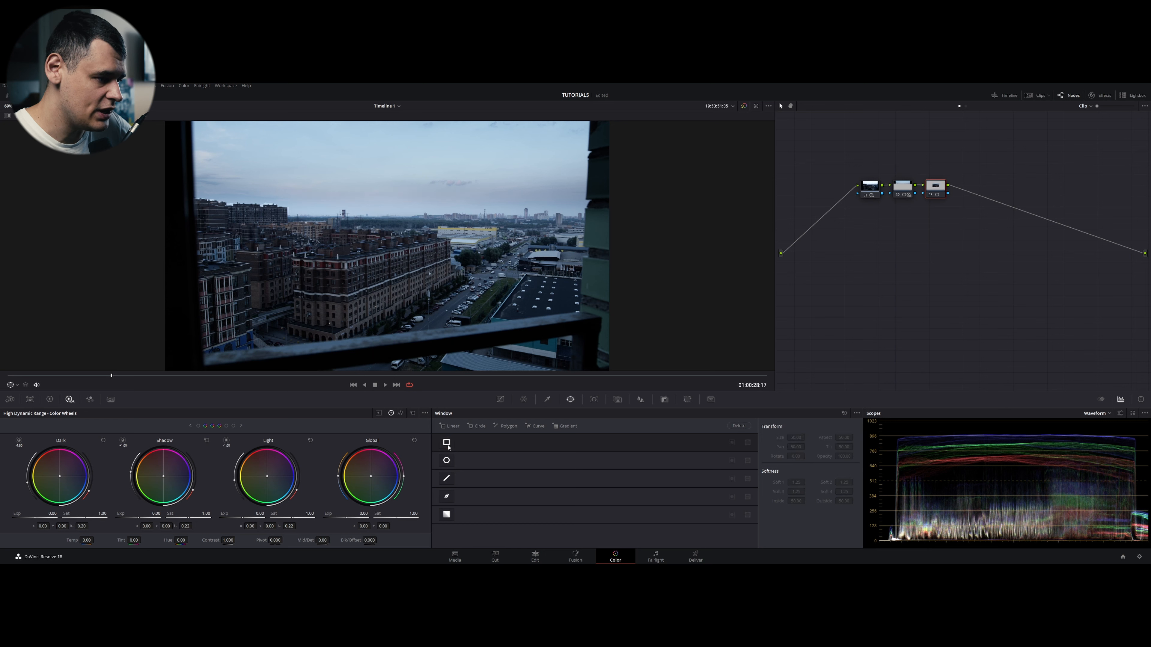
click(448, 460)
click(447, 461)
Try a polygon window on the third node by moving its corner points over the buildings
click(448, 478)
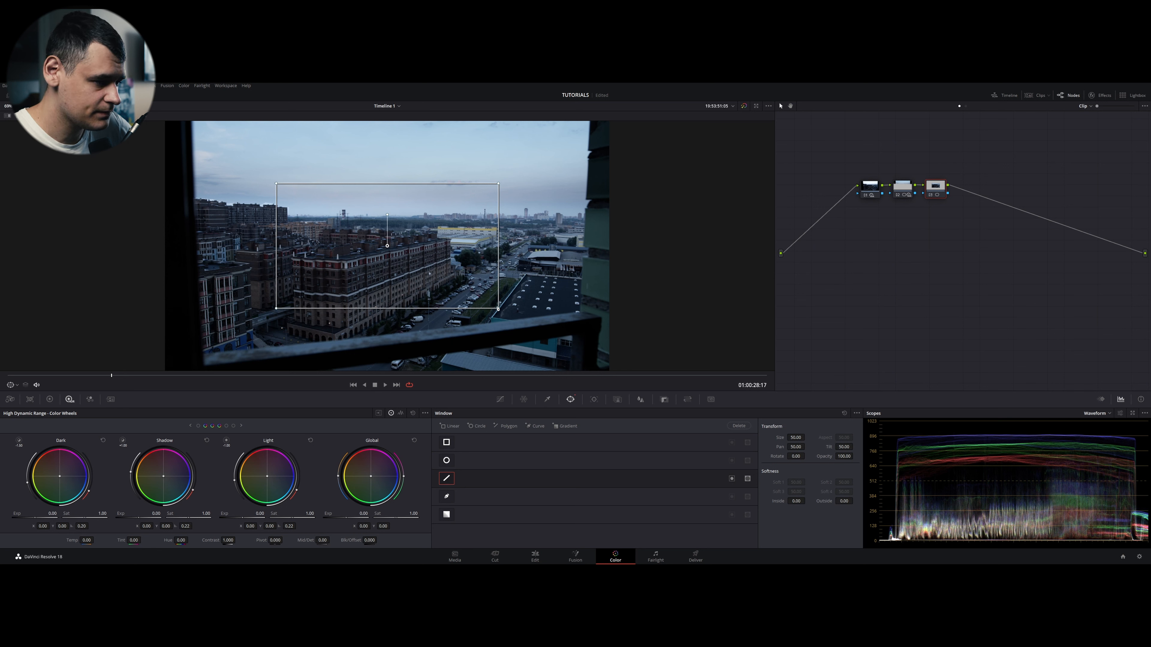
drag(498, 308, 535, 221)
drag(457, 240, 543, 331)
click(446, 478)
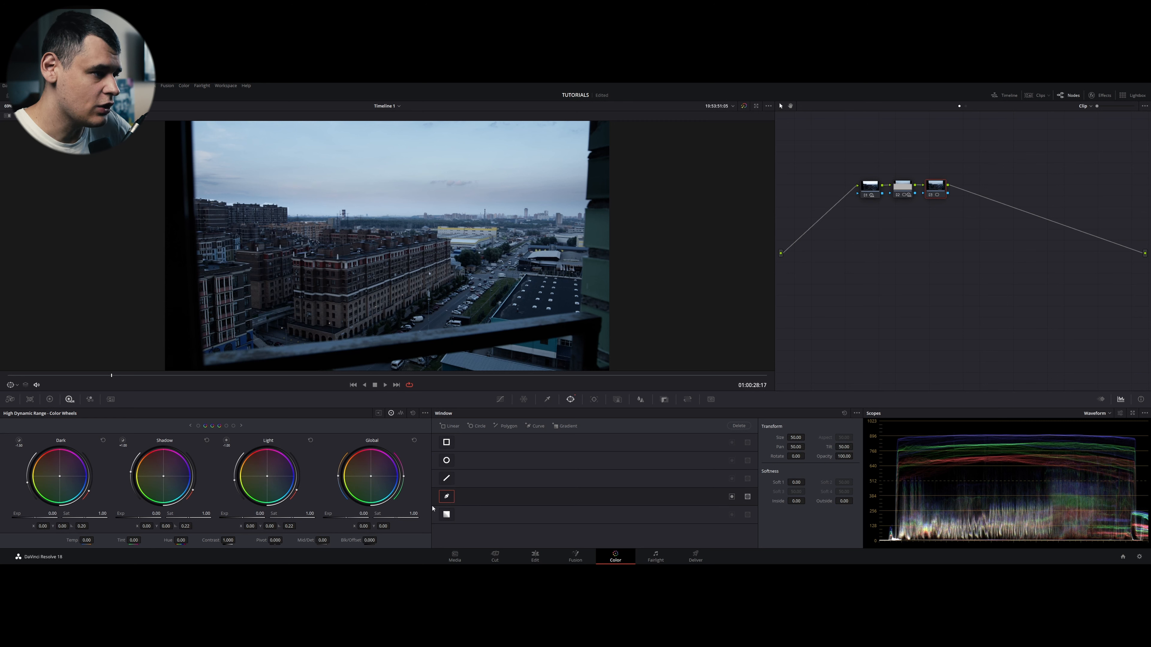
Try a freeform closed curve window around the middle of the cityscape on the third node
mouse_move(298, 190)
mouse_down()
mouse_move(512, 154)
mouse_move(539, 279)
mouse_move(258, 312)
mouse_move(277, 225)
mouse_up()
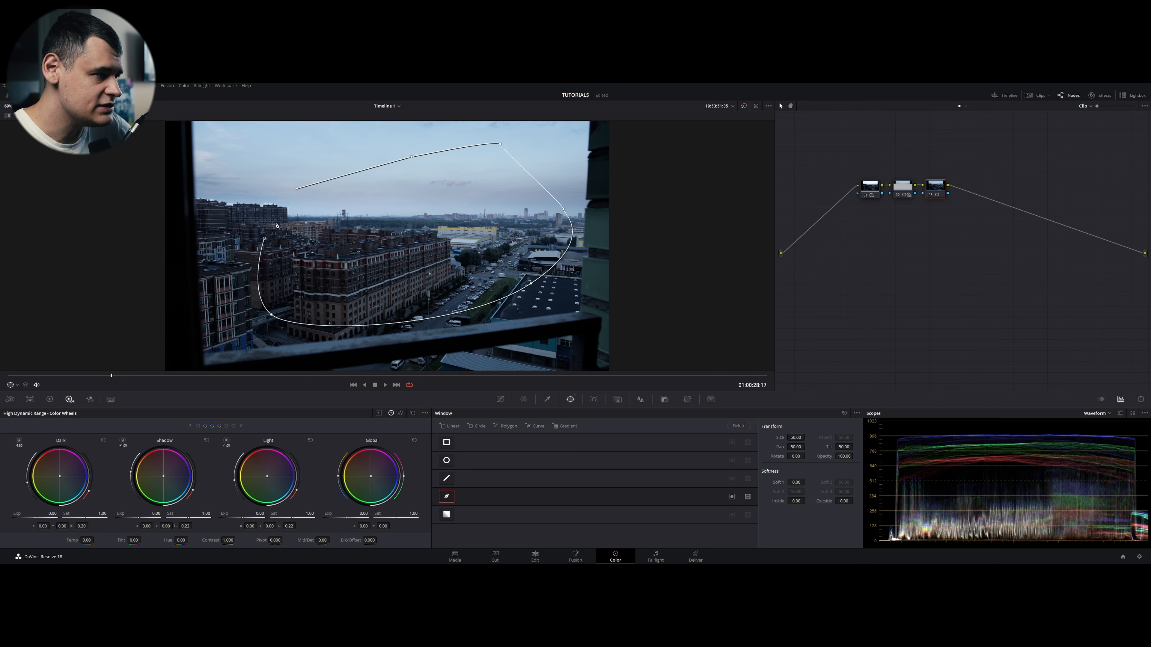
click(296, 188)
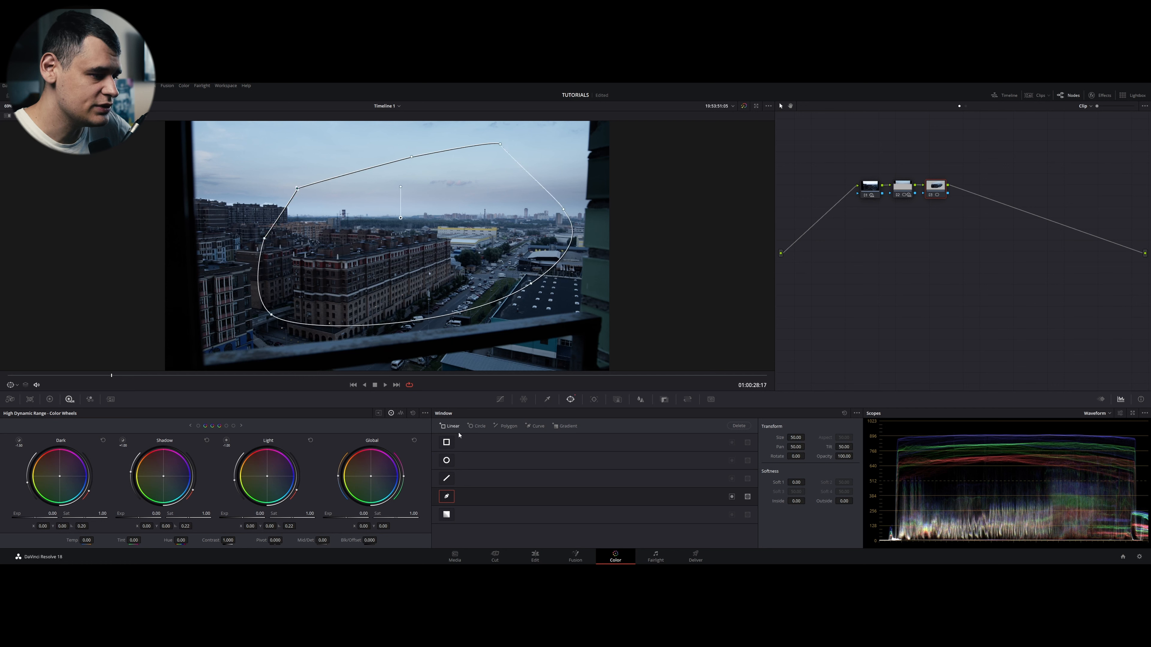
click(446, 497)
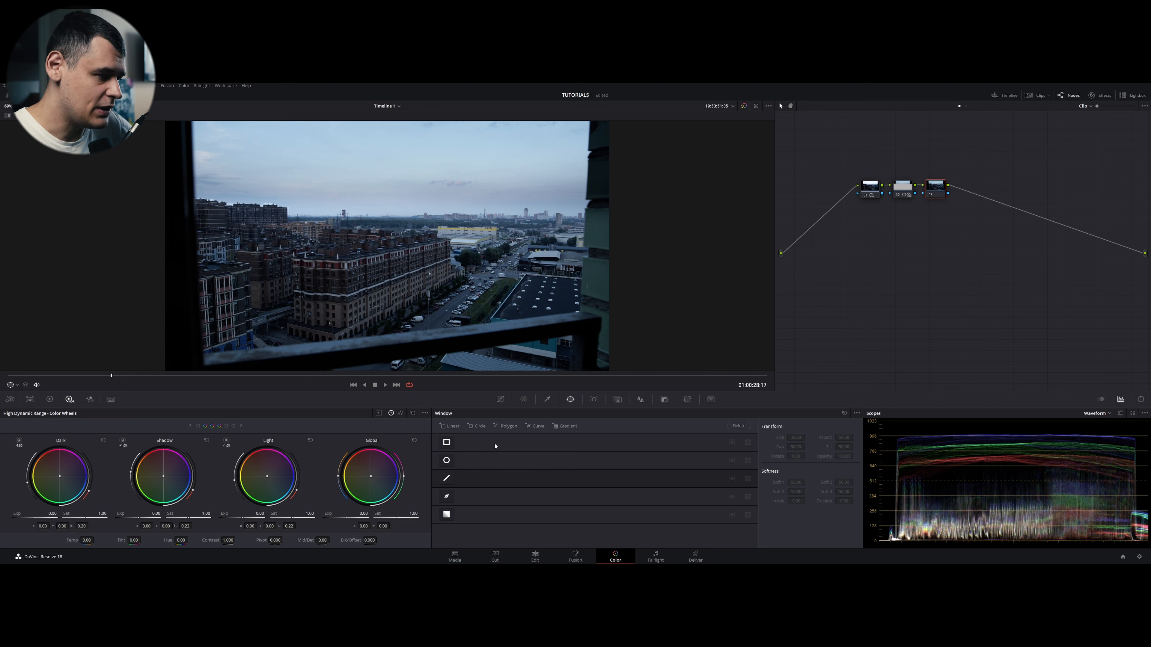
Add a circle window to the third node and shape it into a tilted ellipse, rotated about -23 degrees, over the large central building
click(450, 460)
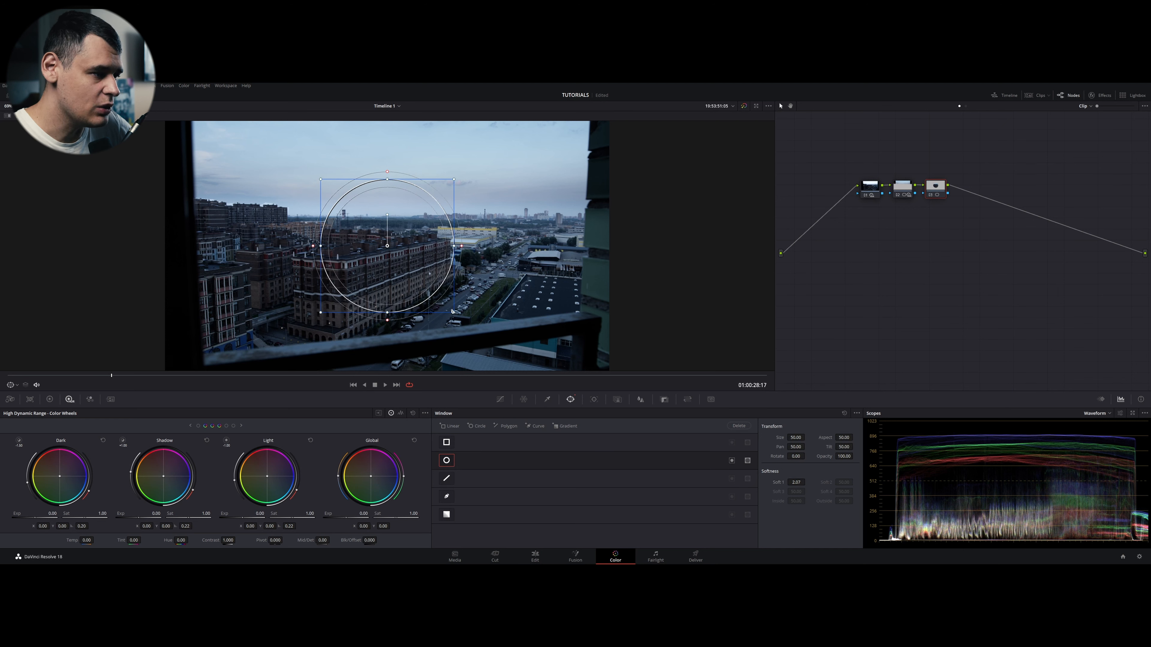
drag(454, 312, 426, 284)
drag(386, 246, 512, 287)
drag(379, 261, 467, 250)
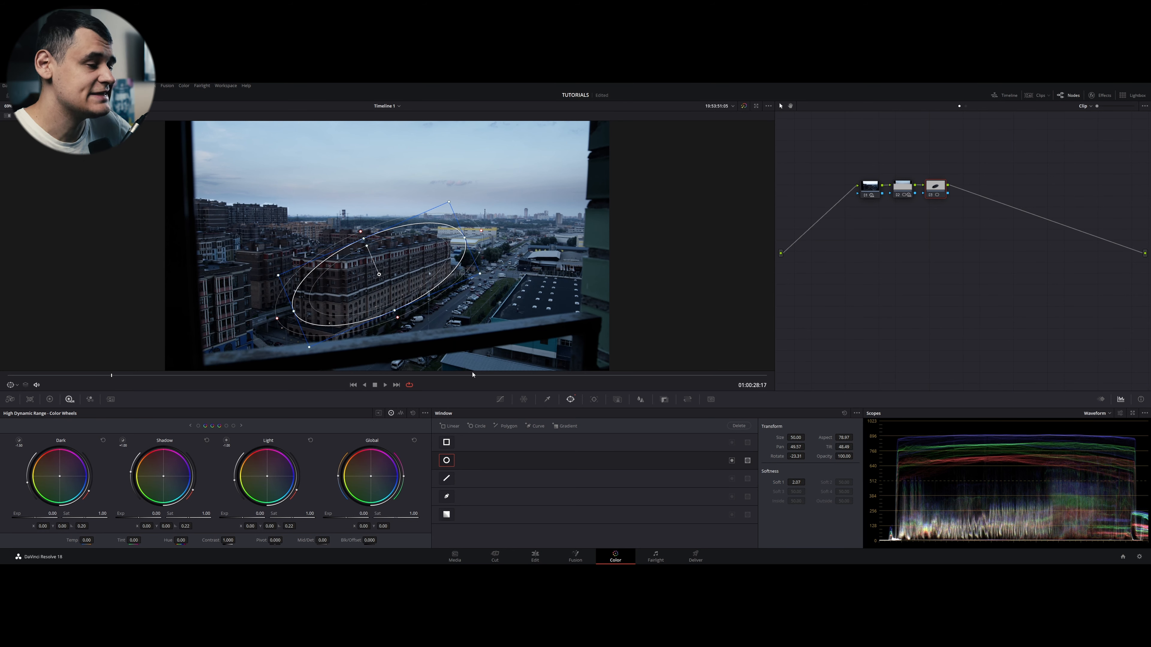
click(445, 461)
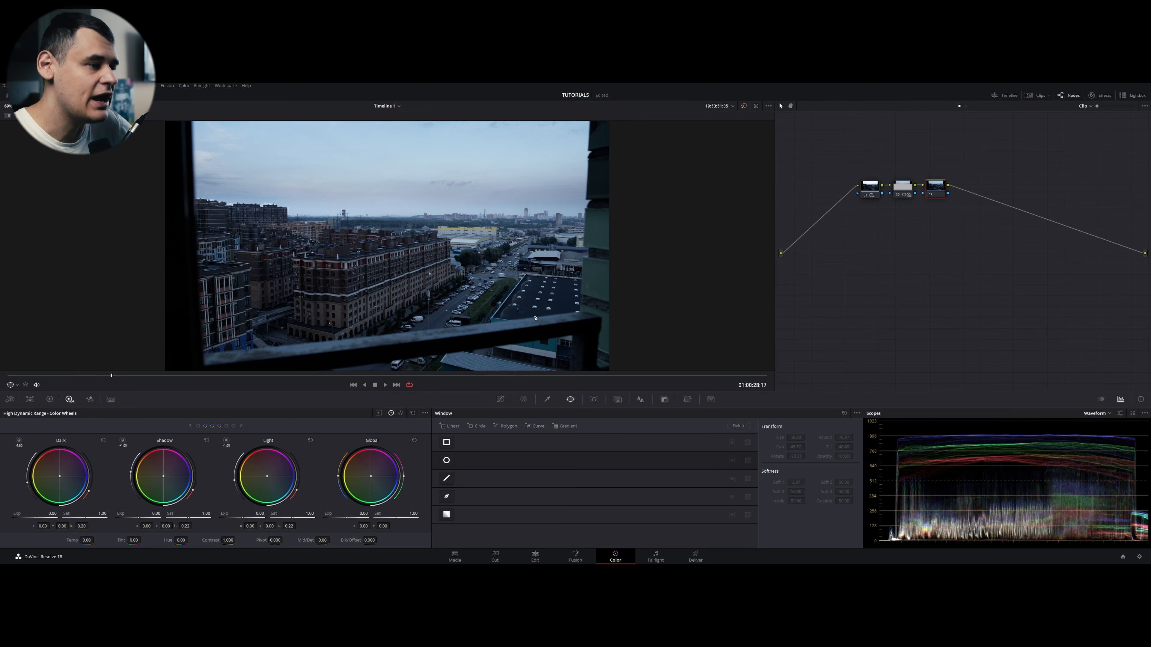
click(448, 463)
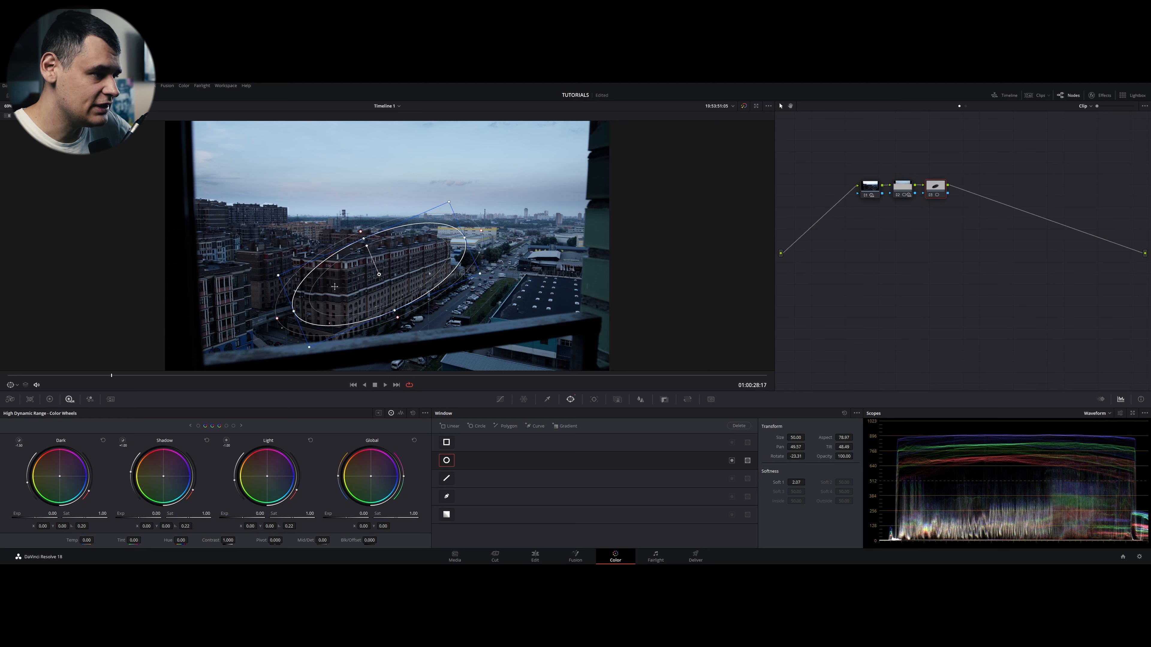
Add a second circle window, flatten it over the distant left apartment blocks, and show both masks in the highlight view
click(473, 429)
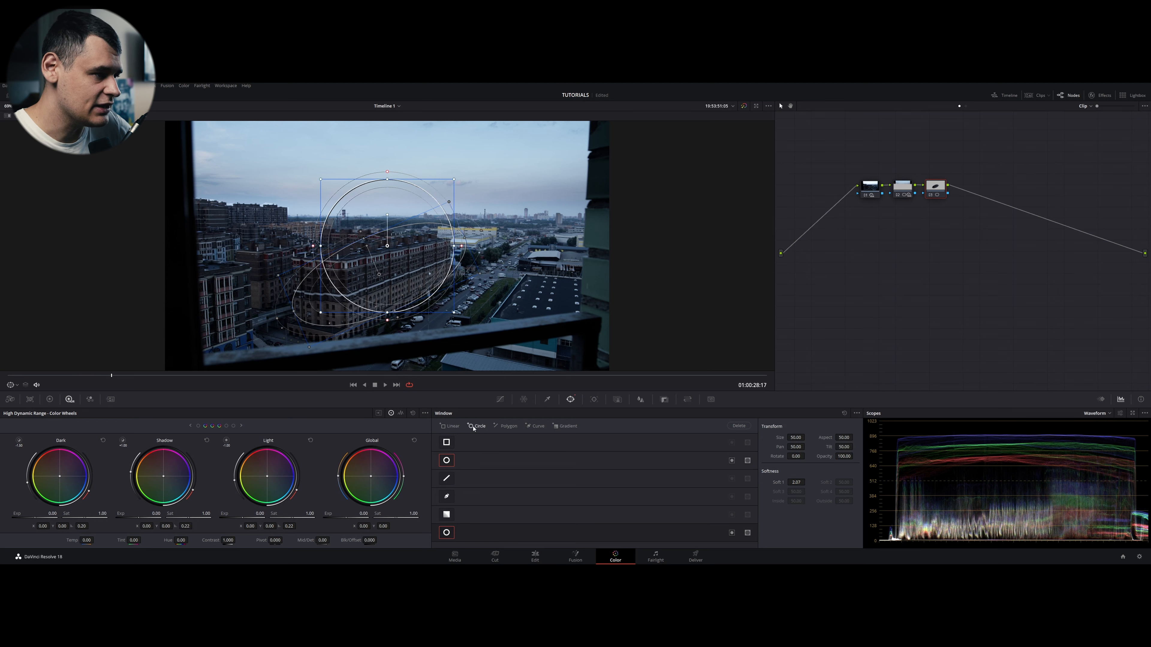
drag(385, 251, 246, 224)
drag(244, 285, 240, 215)
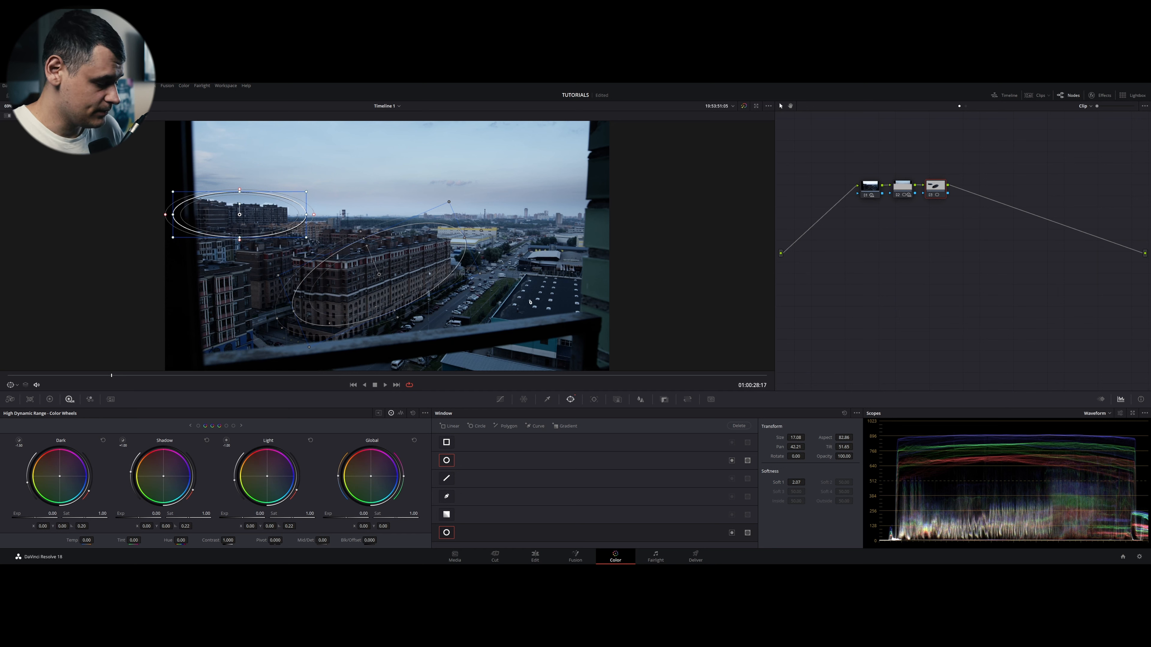
key(shift+h)
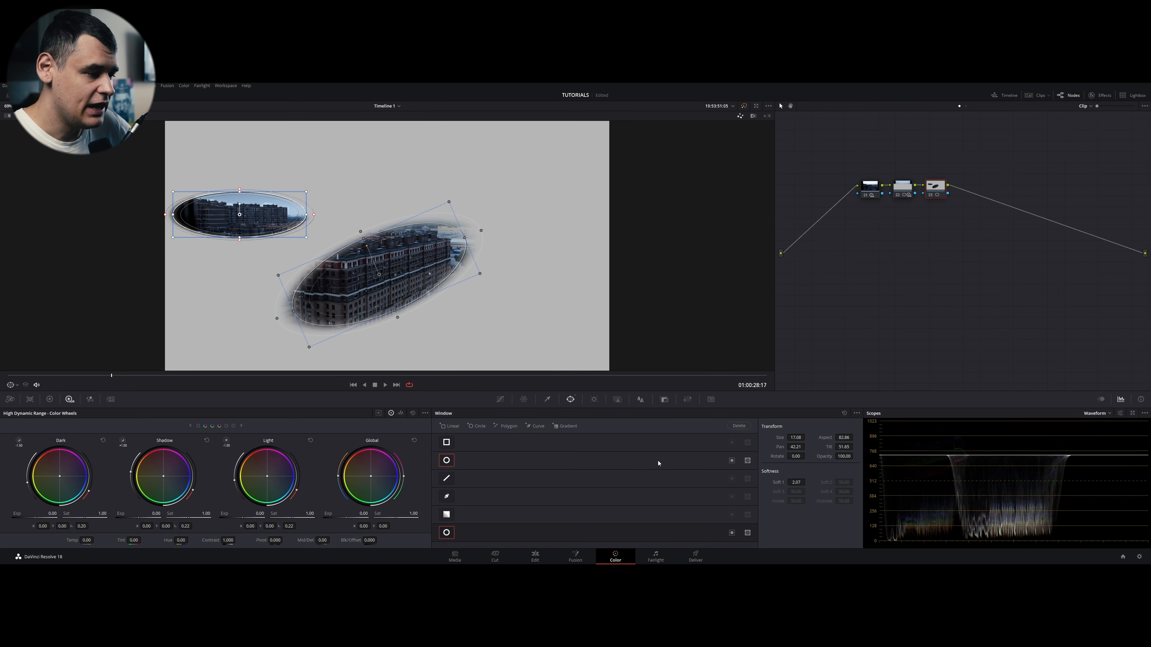
Switch the central ellipse's mask mode back and forth between adding and subtracting to compare how it combines with the second window
click(747, 460)
click(746, 462)
click(747, 462)
click(747, 461)
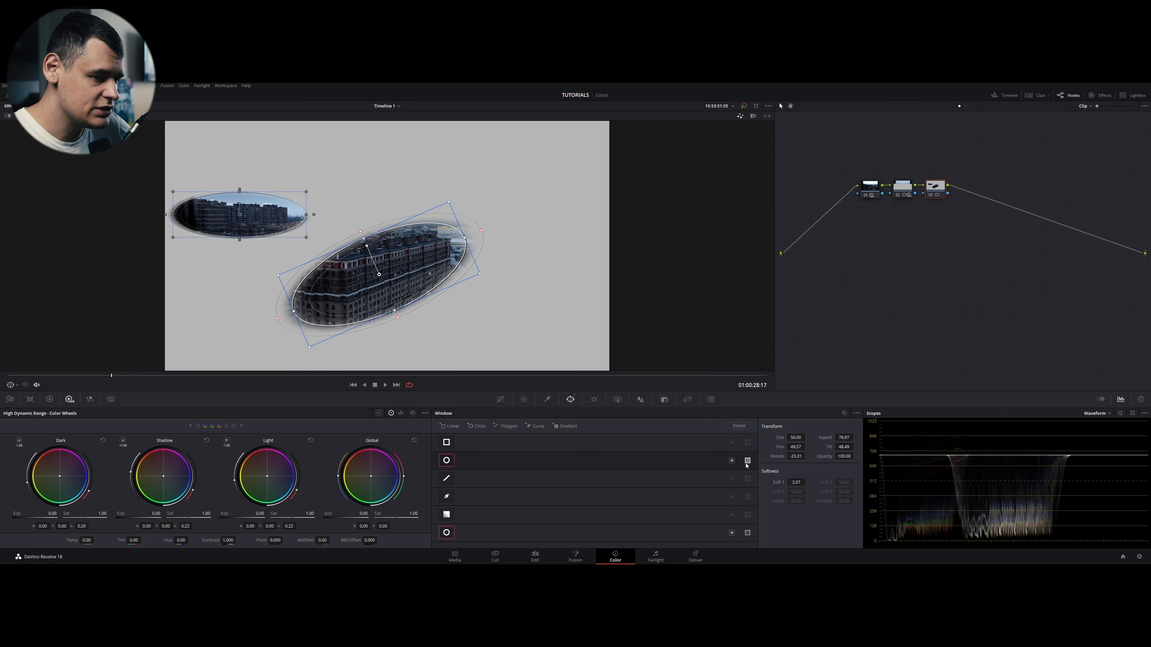
click(746, 461)
click(747, 461)
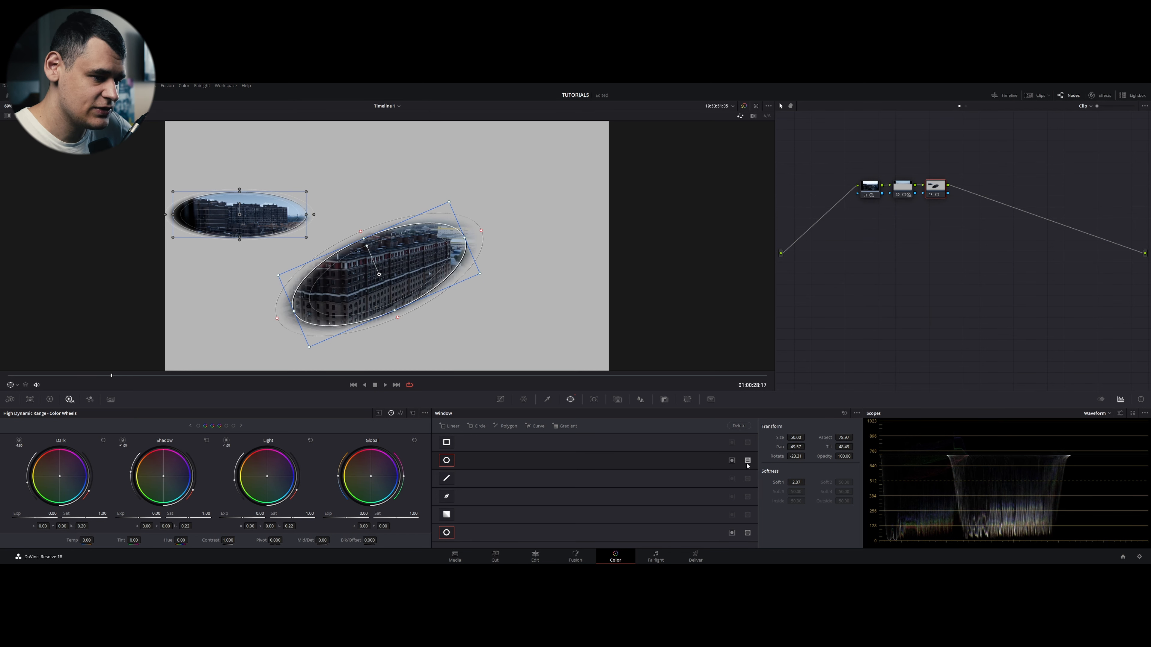
click(747, 462)
click(747, 461)
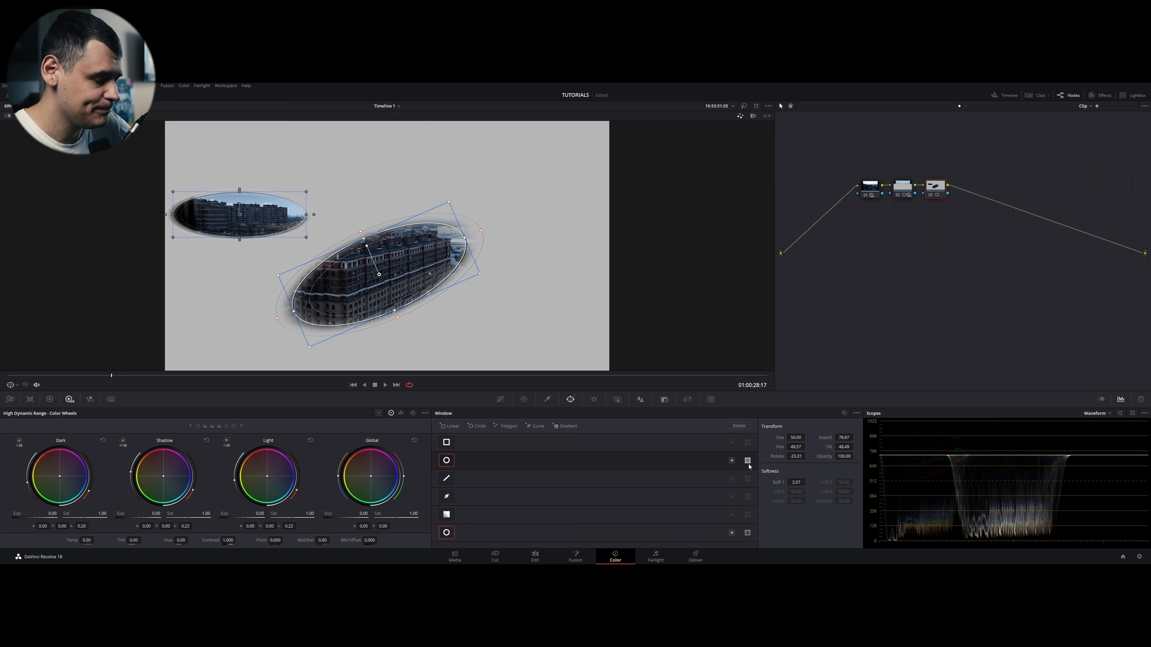
Invert the central ellipse window and restore it several times to compare the inside and outside selections
click(731, 461)
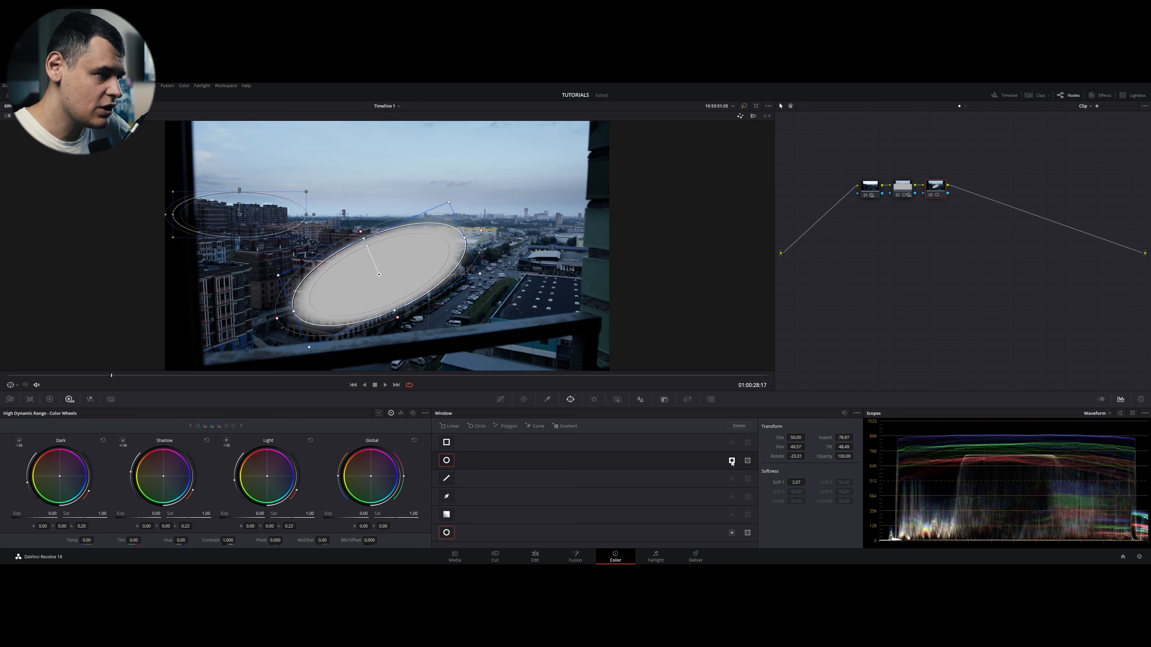
click(732, 461)
click(732, 461)
click(731, 462)
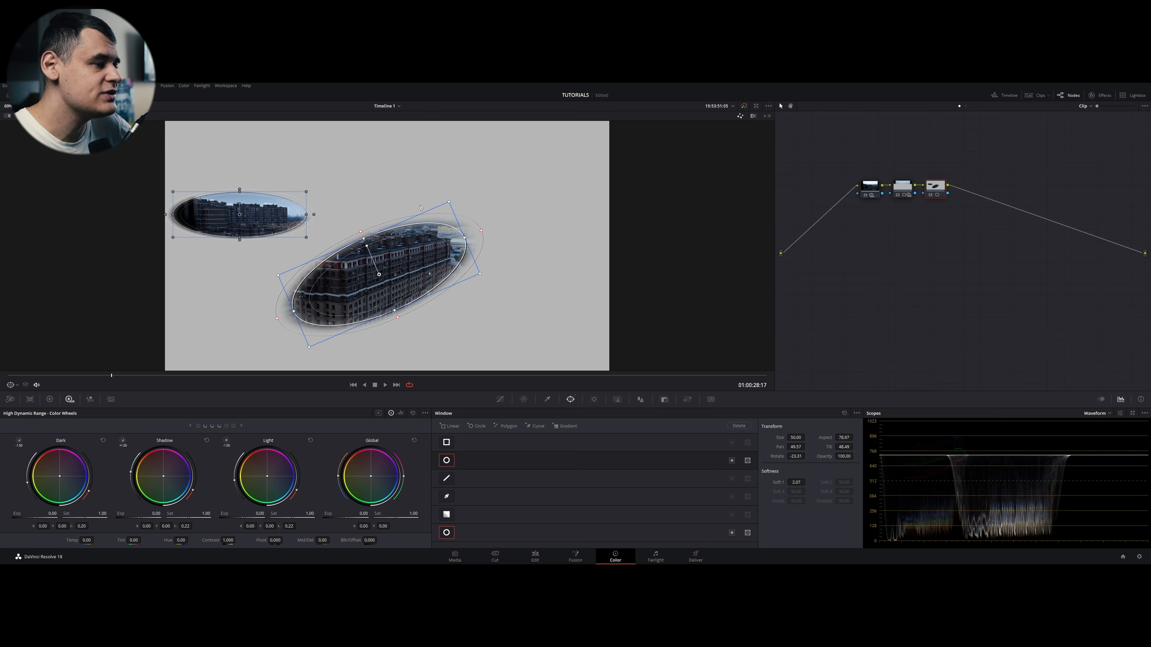
click(731, 461)
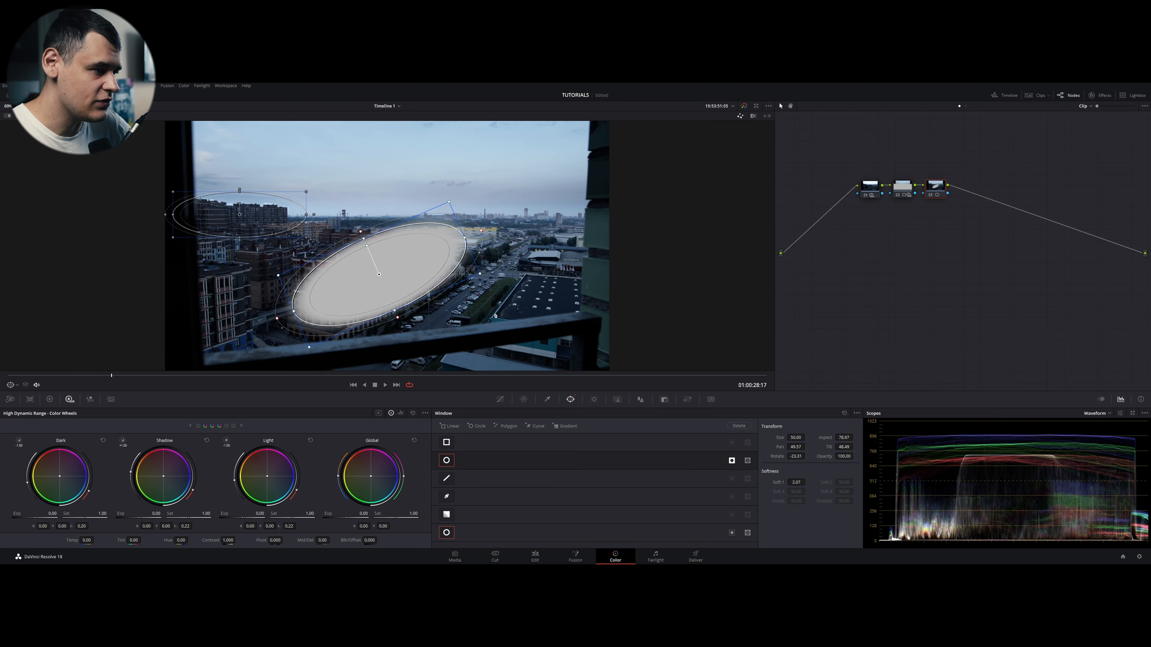
click(731, 461)
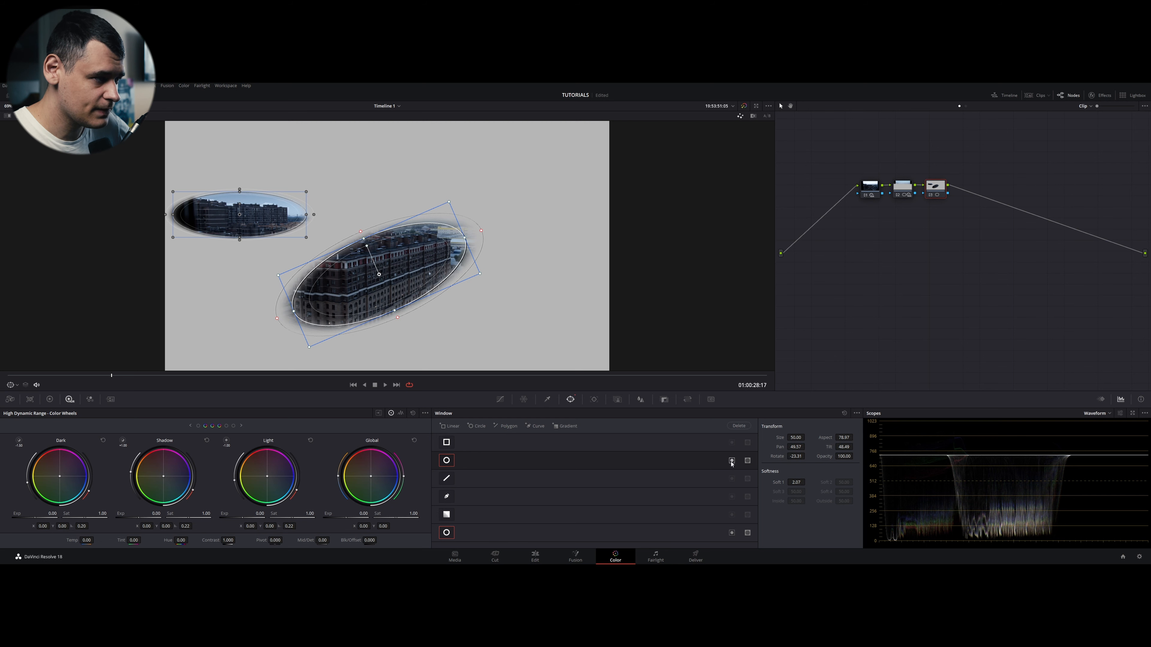
click(732, 461)
click(732, 461)
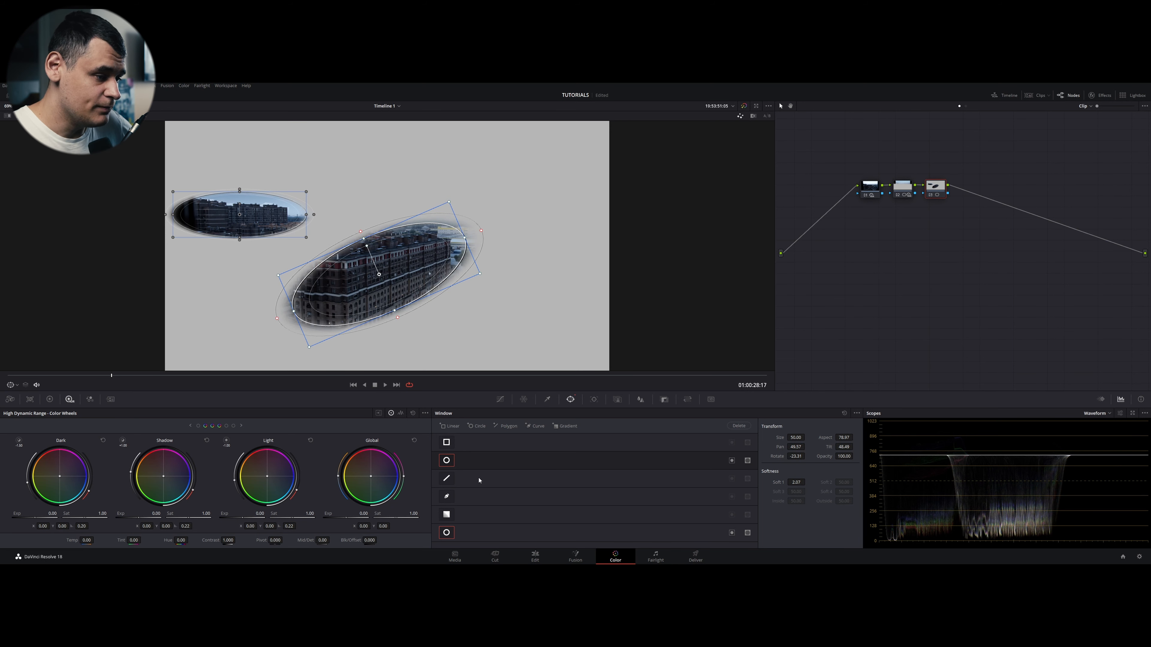
Name the central ellipse window "1st" and the left apartment ellipse "2nd", and turn off the highlight view
double_click(491, 463)
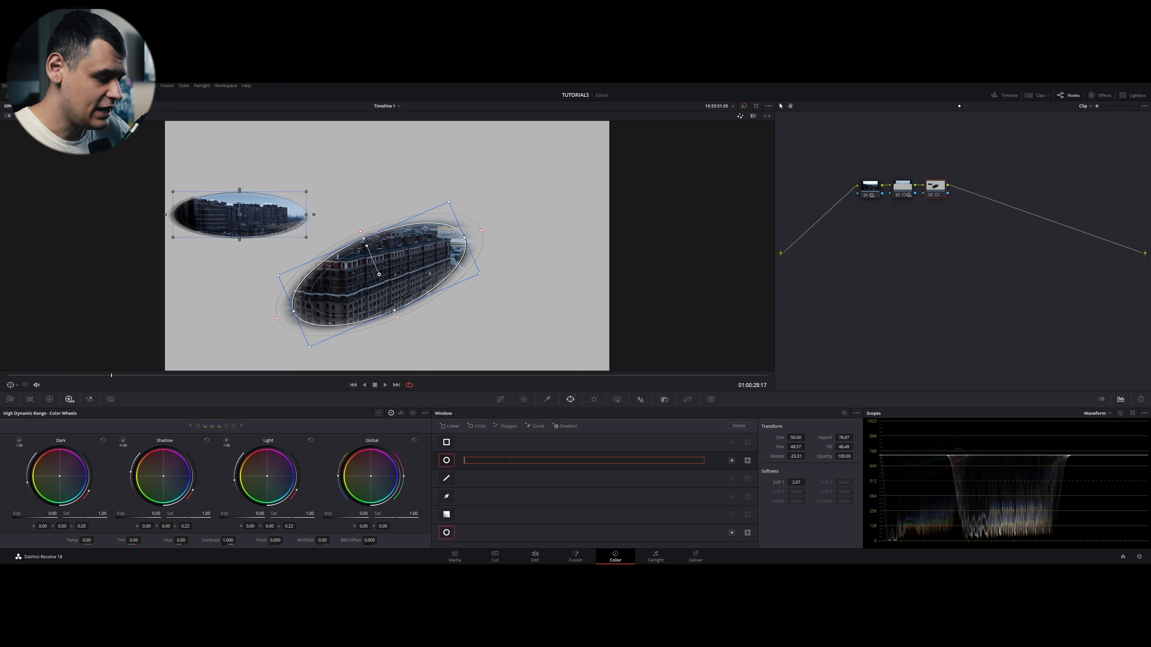
text(1st)
key(Return)
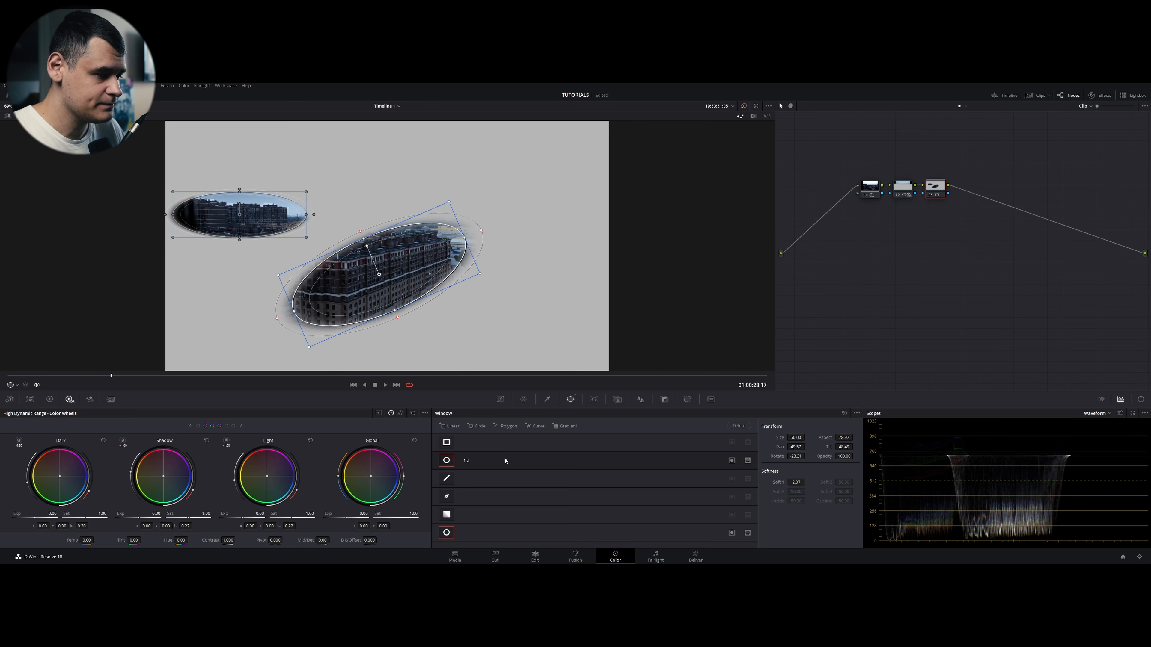
click(477, 530)
double_click(478, 532)
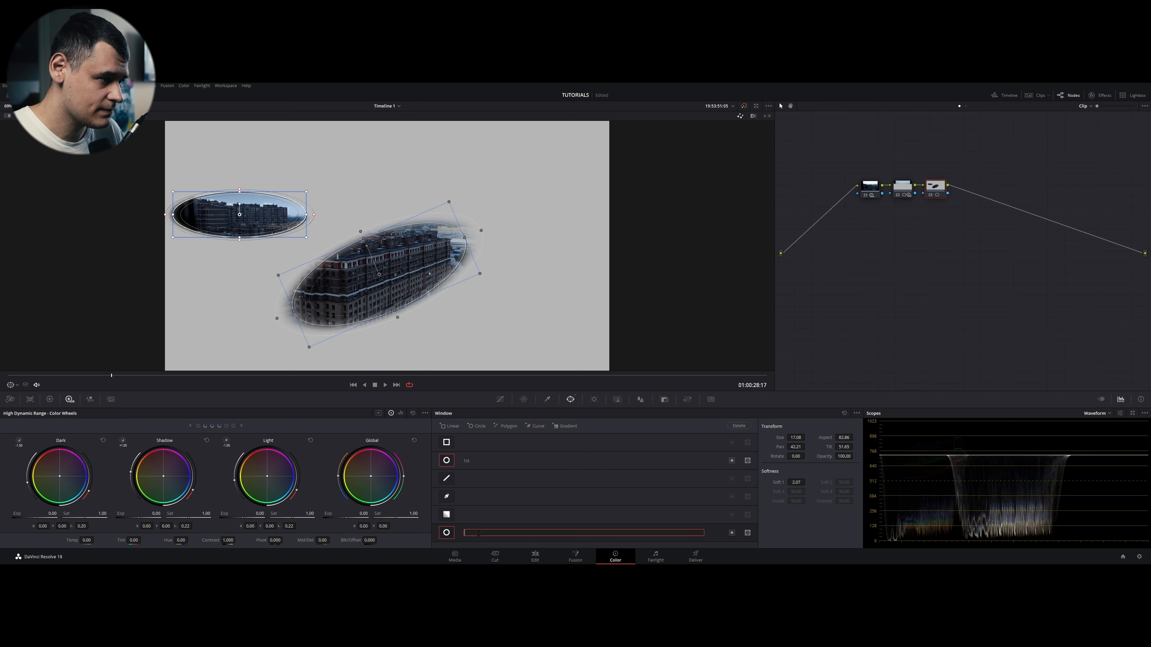
text(2nd)
key(Return)
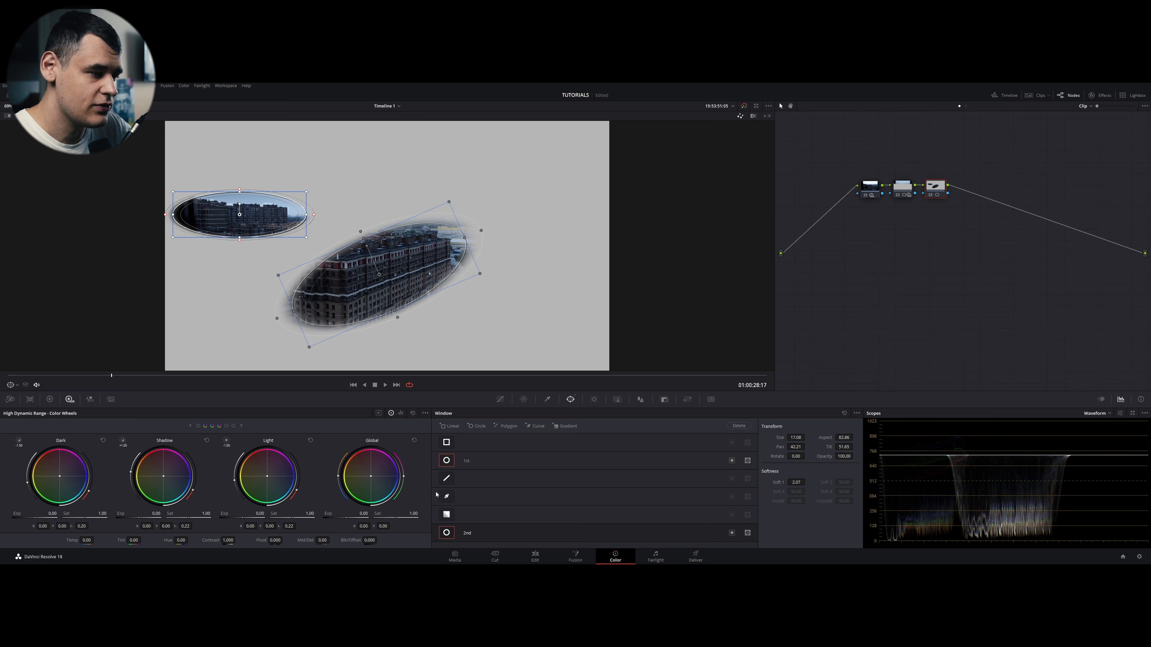
key(shift+h)
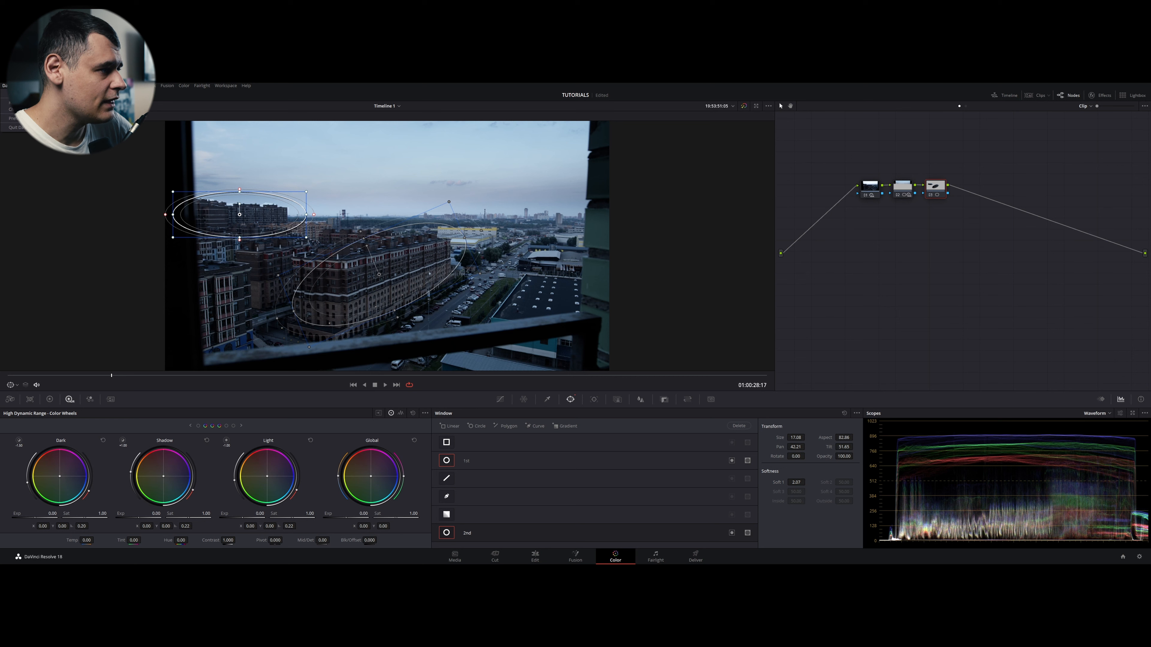
Enable high-visibility power window outlines in the user Color preferences and save them
click(13, 118)
click(592, 206)
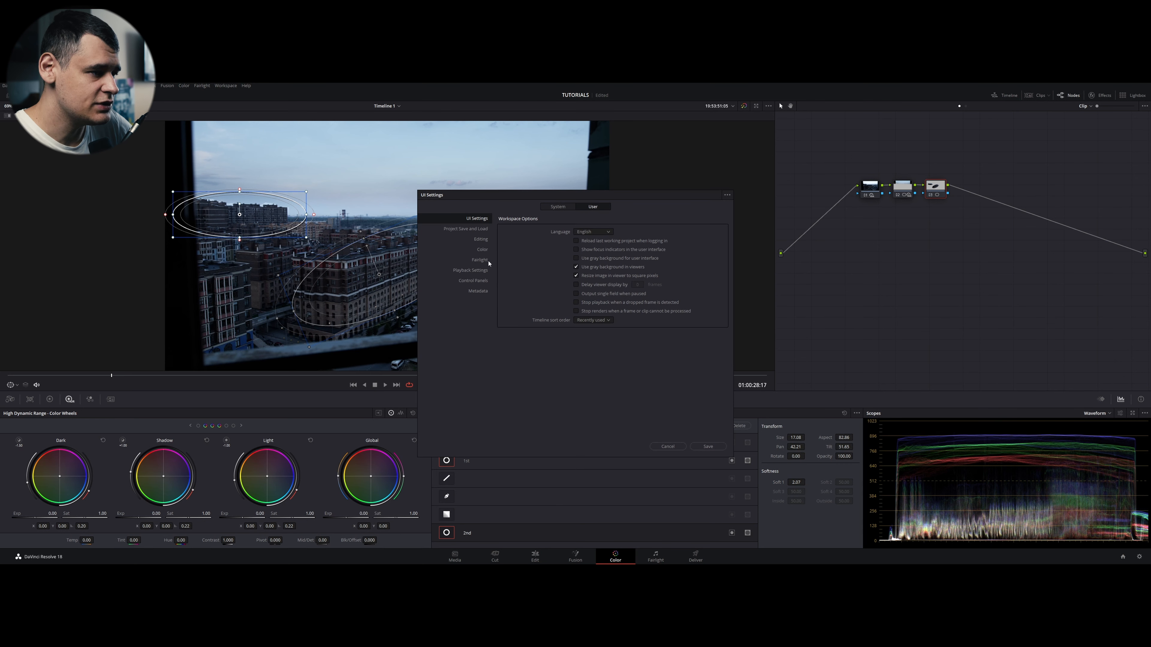
click(483, 250)
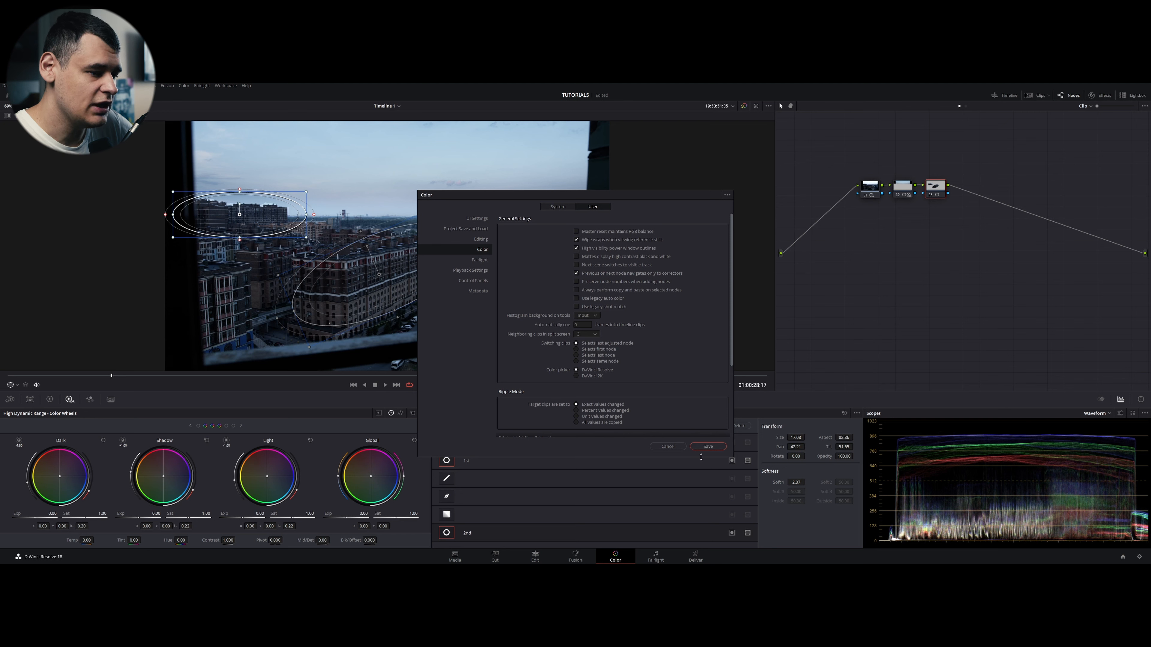
click(707, 446)
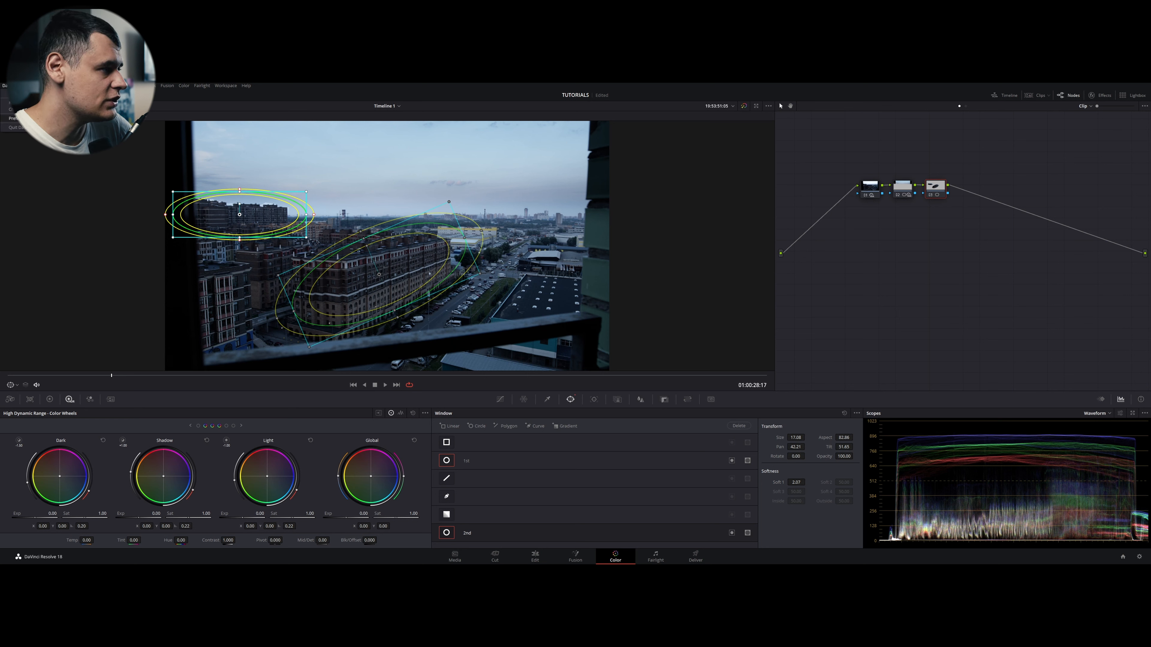
Disable high-visibility power window outlines in the Color preferences and save the change
click(14, 118)
click(576, 249)
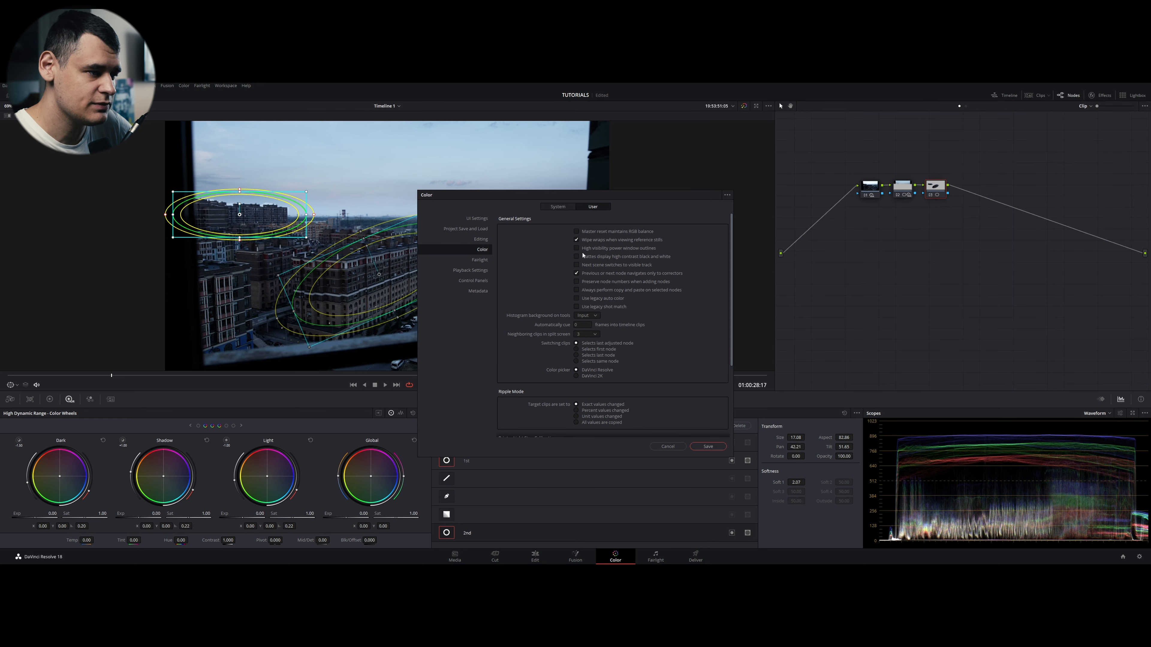
click(696, 447)
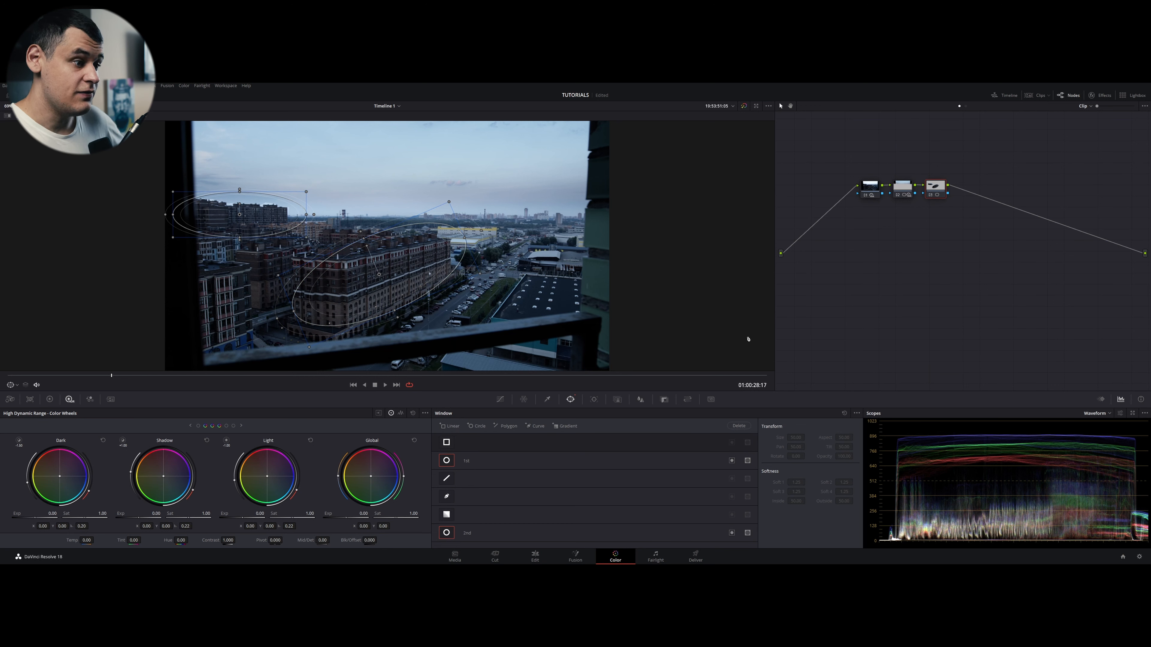
Save the project and delete the third node with its two ellipse windows
click(492, 467)
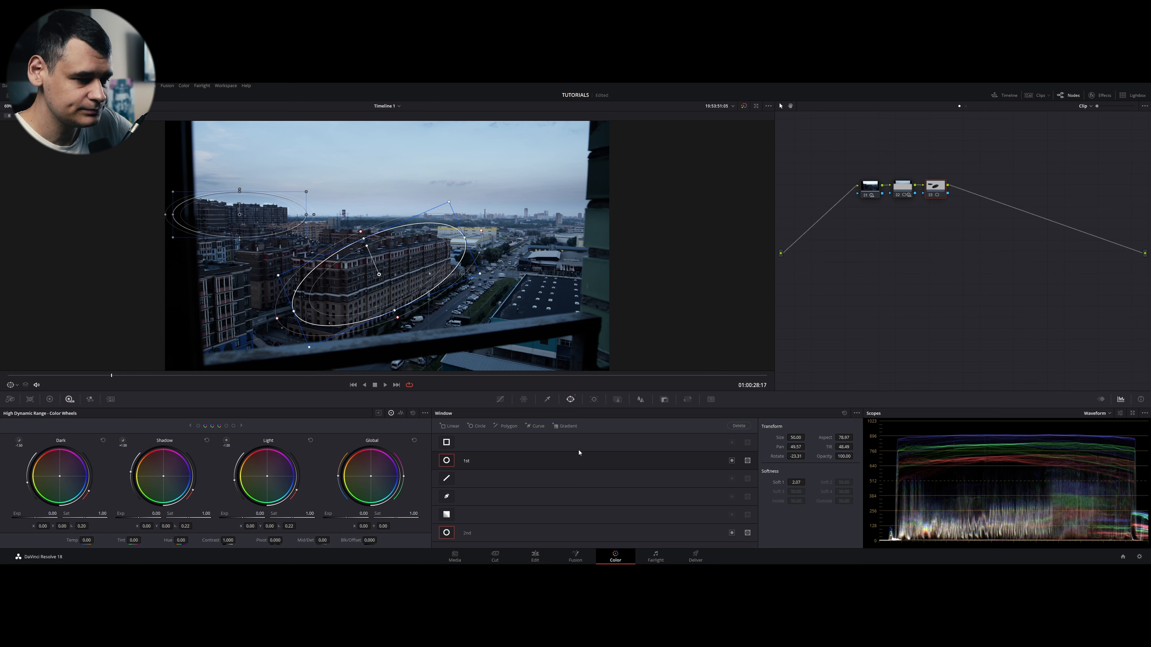
key(ctrl+s)
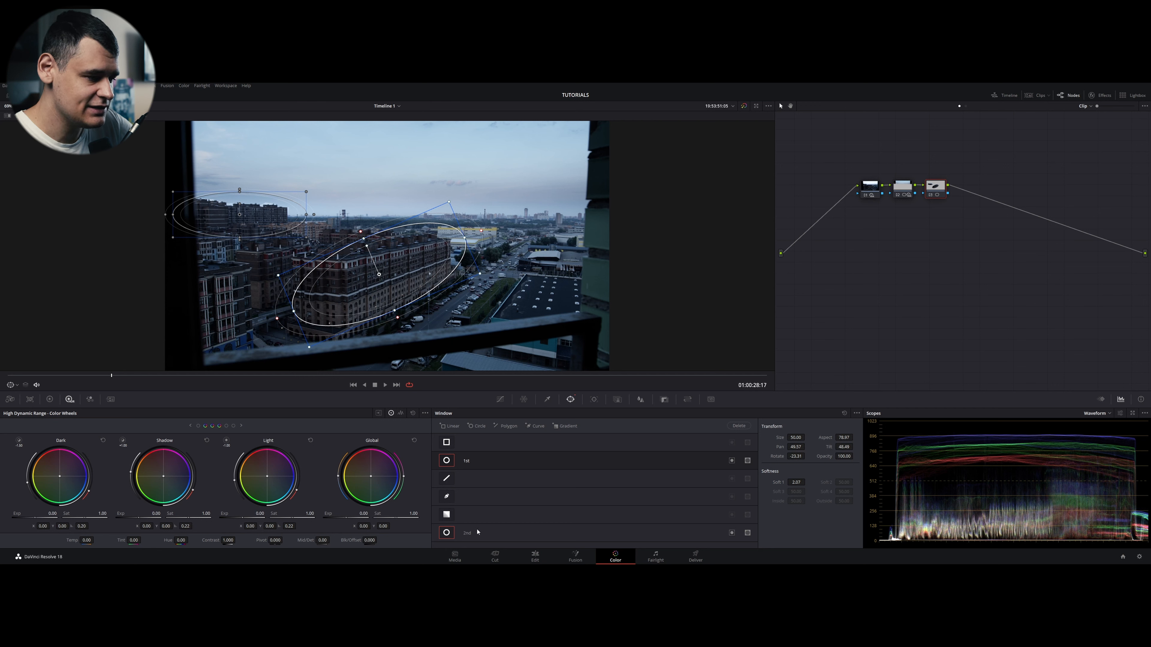
click(480, 539)
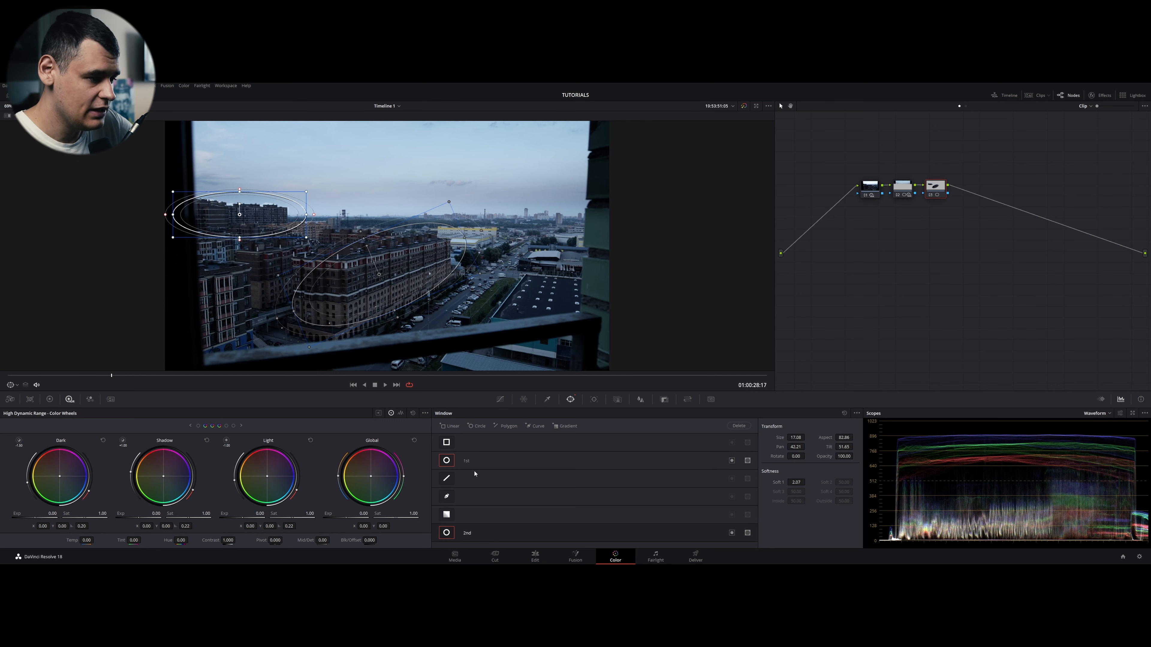
click(477, 461)
key(Delete)
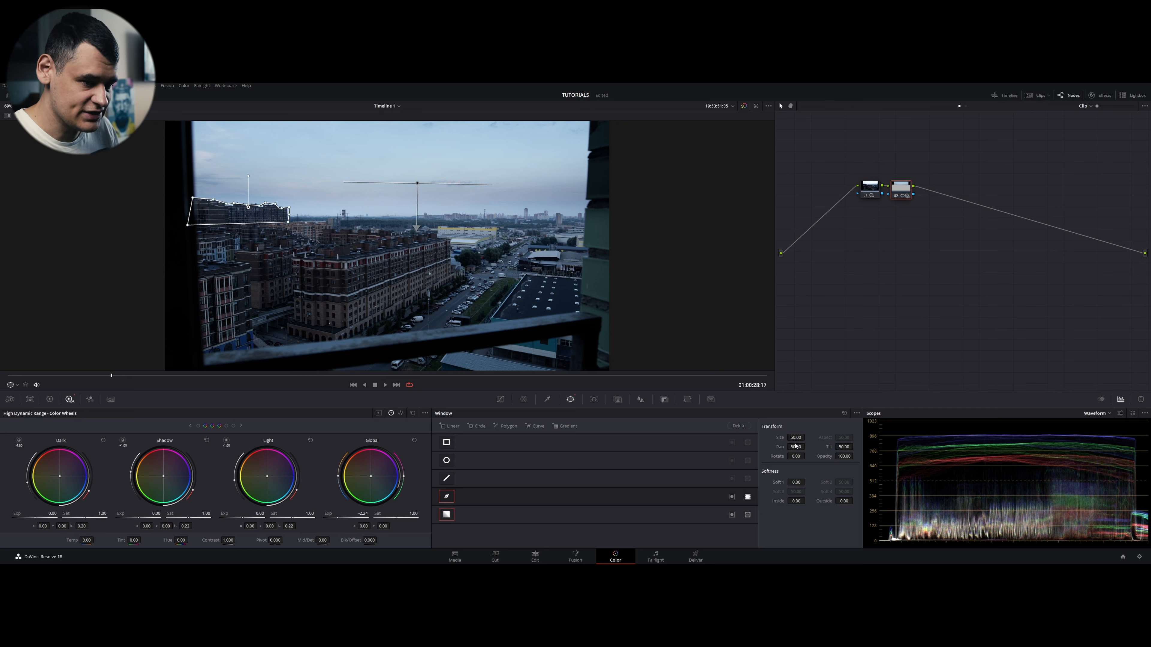
Reduce the second node's apartment-block curve window to about 49 size, with softness about 3.6, inside softness 3.14 and outside softness 0.82
mouse_move(796, 438)
mouse_down()
mouse_move(806, 446)
mouse_move(796, 447)
mouse_up()
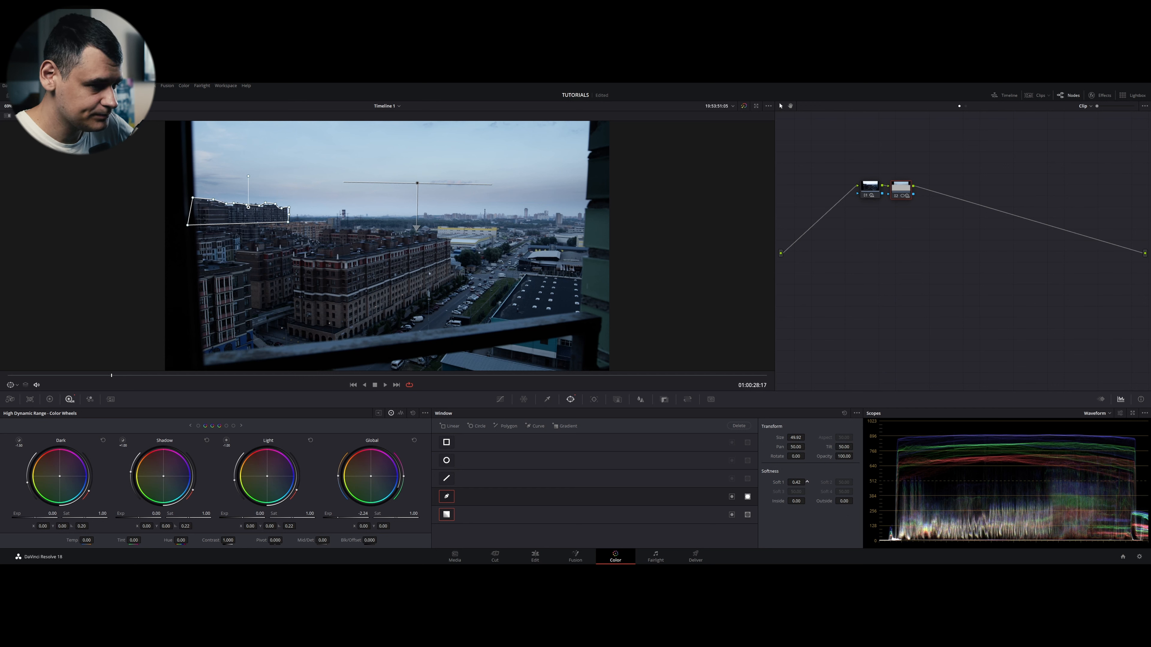
drag(796, 482, 796, 478)
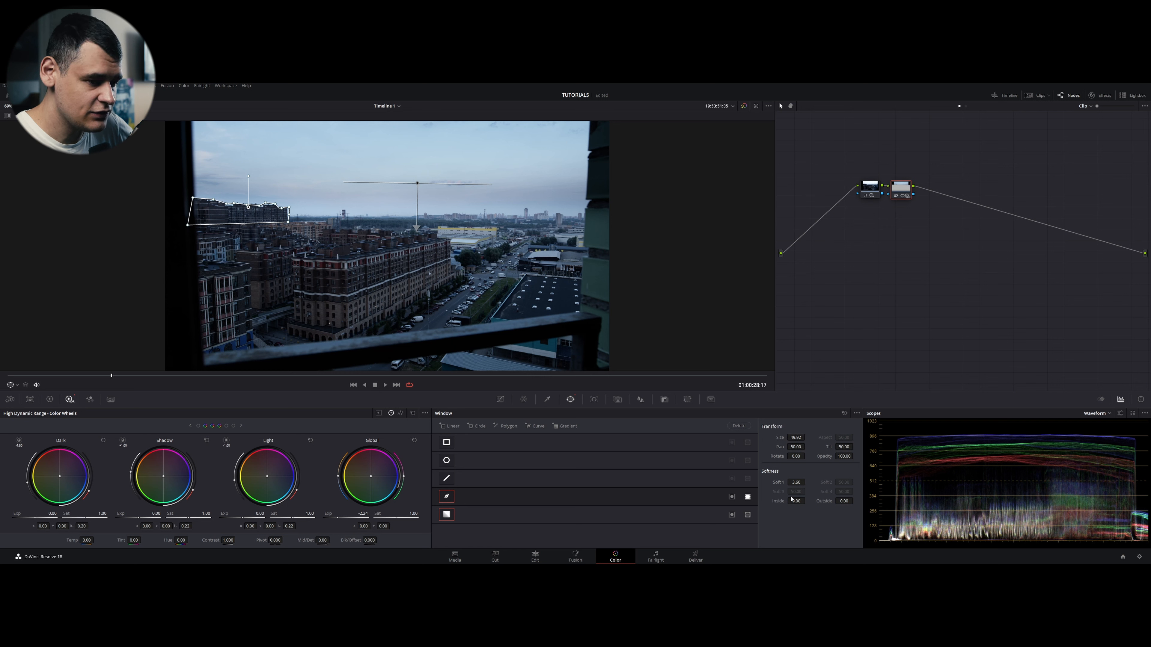
drag(796, 501, 855, 500)
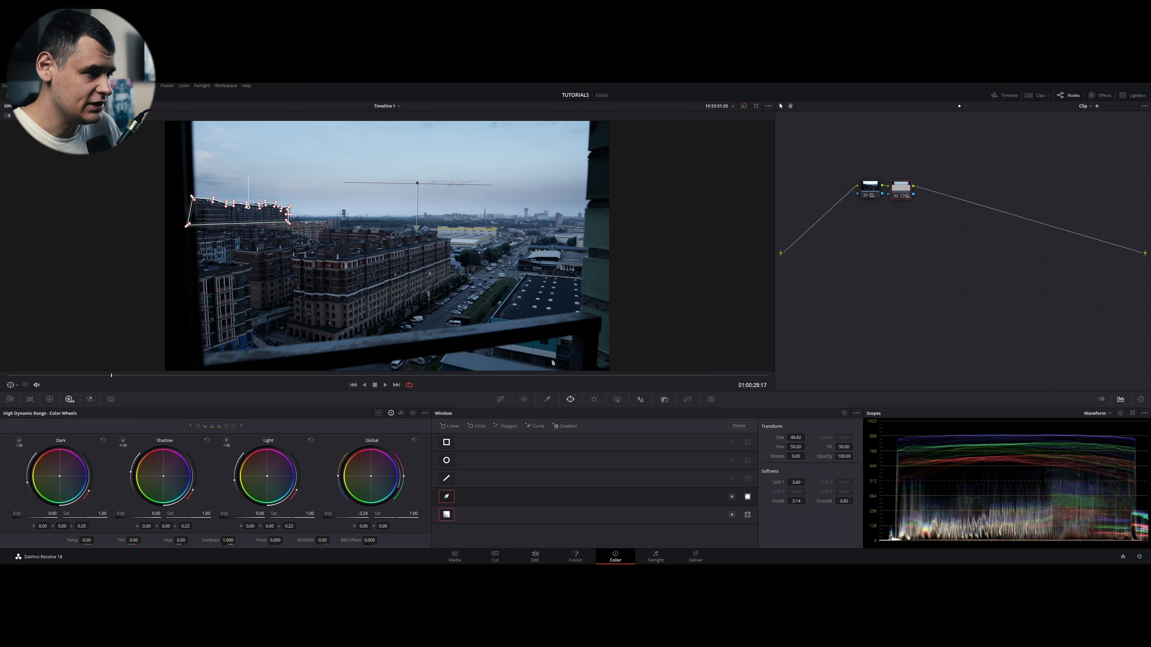
Toggle the on-screen window outlines off and on repeatedly to compare the image with and without the overlays
key(shift+grave)
key(shift+grave)
key(shift+grave)
key(shift+grave)
key(shift+grave)
key(shift+grave)
key(shift+grave)
key(shift+grave)
key(shift+grave)
key(shift+grave)
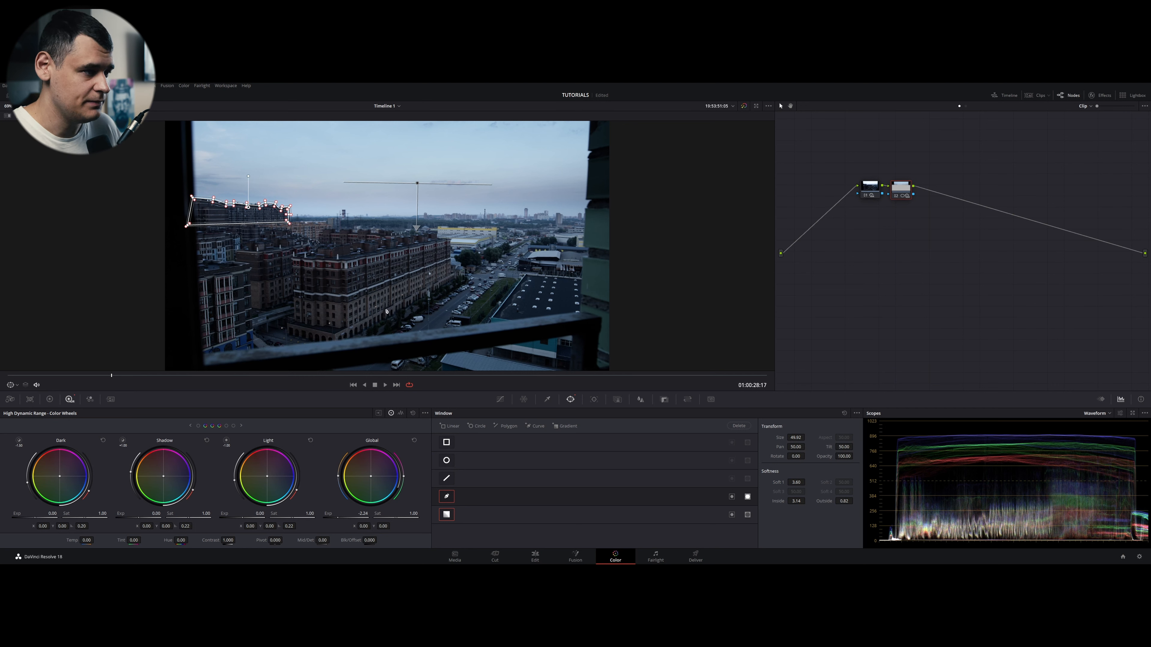
Review the window options for saving presets, copying and pasting windows or track data, and converting to Bezier
click(857, 413)
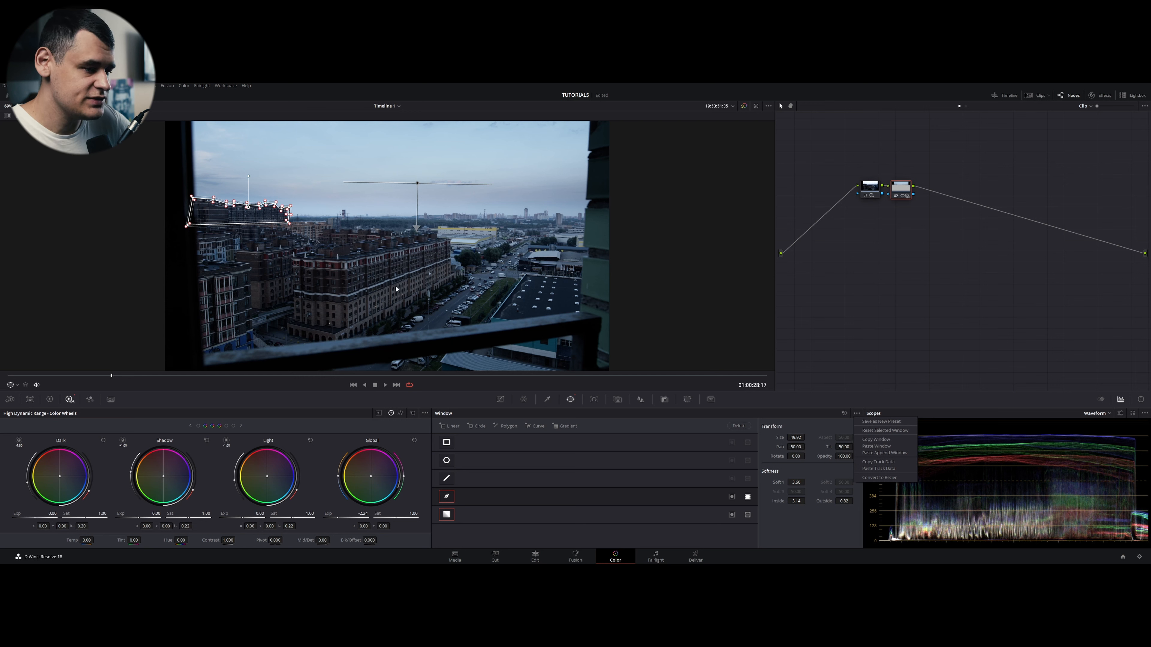
click(823, 329)
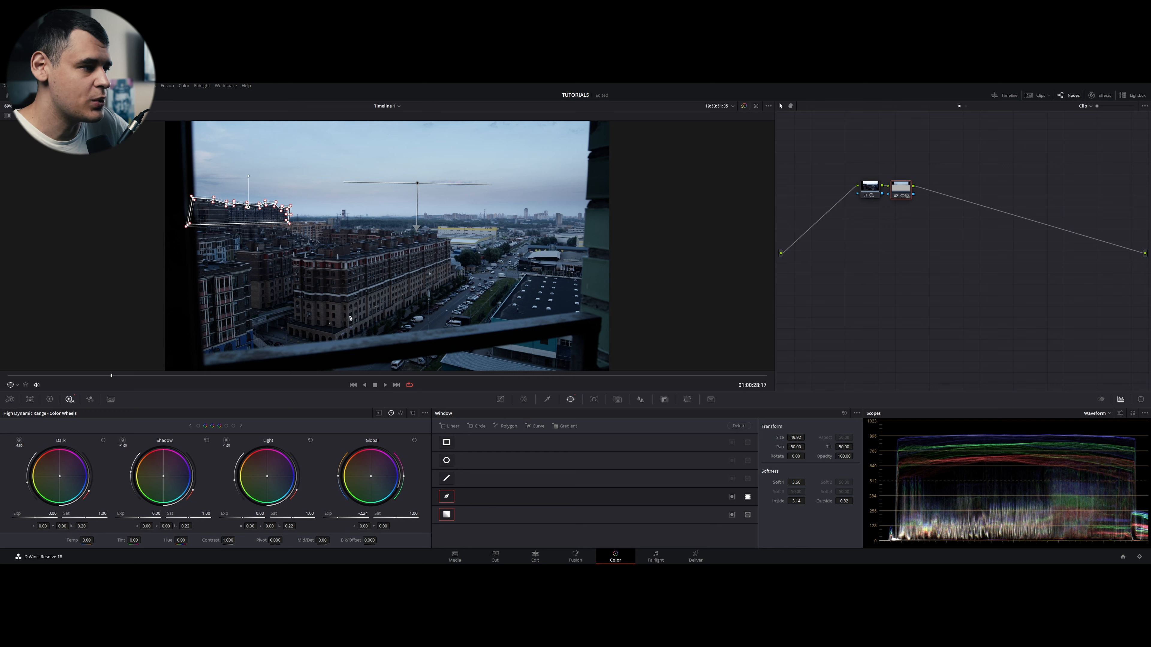
click(856, 413)
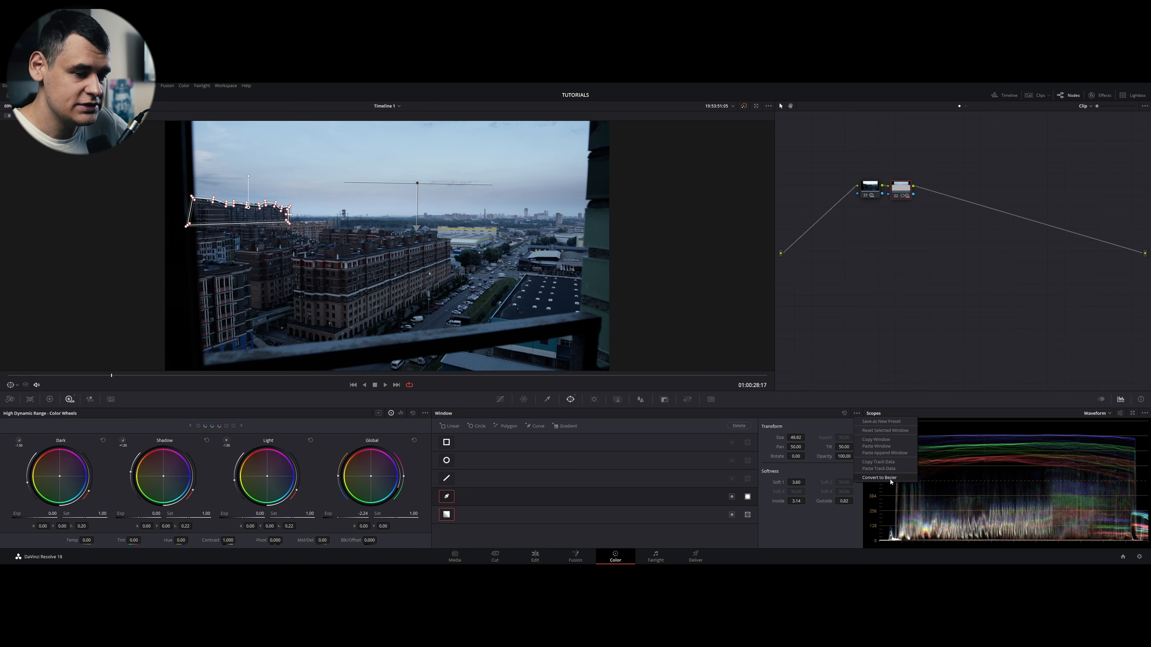
click(882, 304)
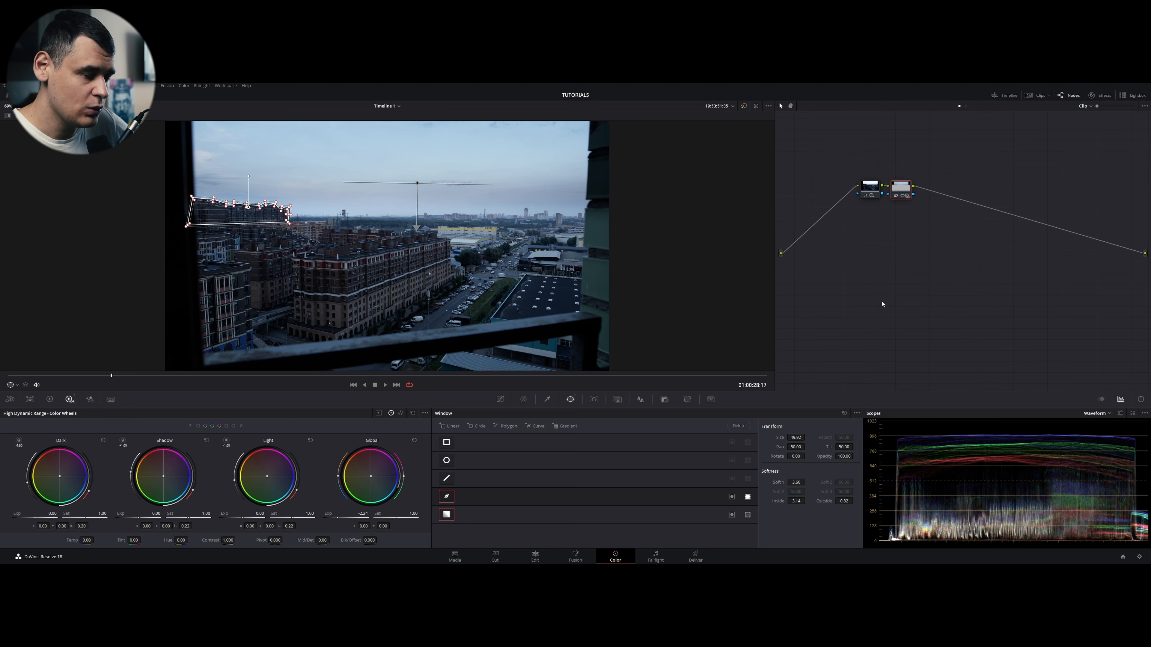
Add a new serial node after the second one and place a circle window over the middle of the cityscape
key(alt+s)
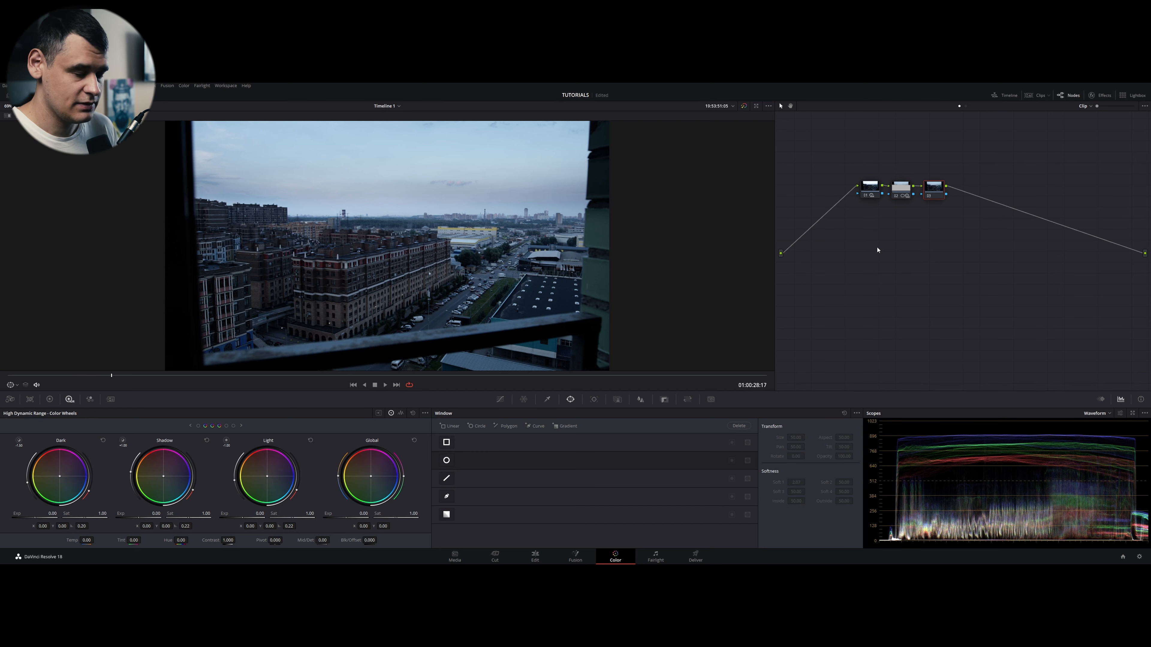
click(446, 461)
drag(385, 245, 417, 246)
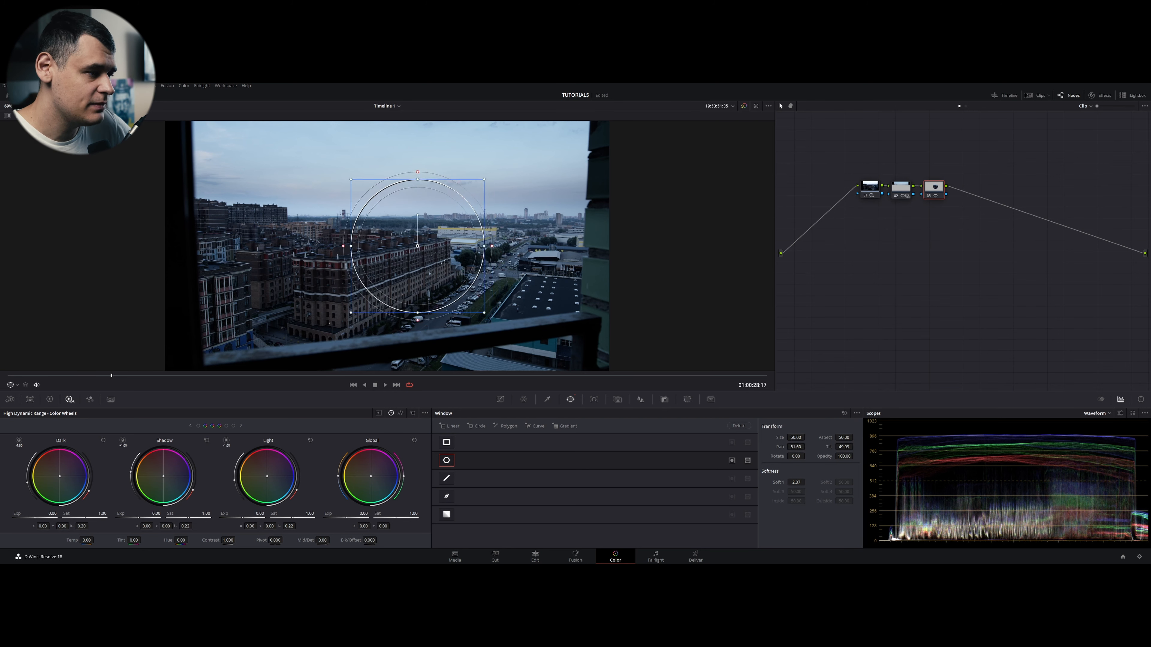
Shrink the circle window, soften its edge to about 5.64, and move it onto the large central building
mouse_move(485, 314)
mouse_down()
mouse_move(517, 346)
mouse_move(458, 288)
mouse_move(475, 304)
mouse_up()
mouse_move(484, 248)
mouse_down()
mouse_move(498, 236)
mouse_move(497, 246)
mouse_up()
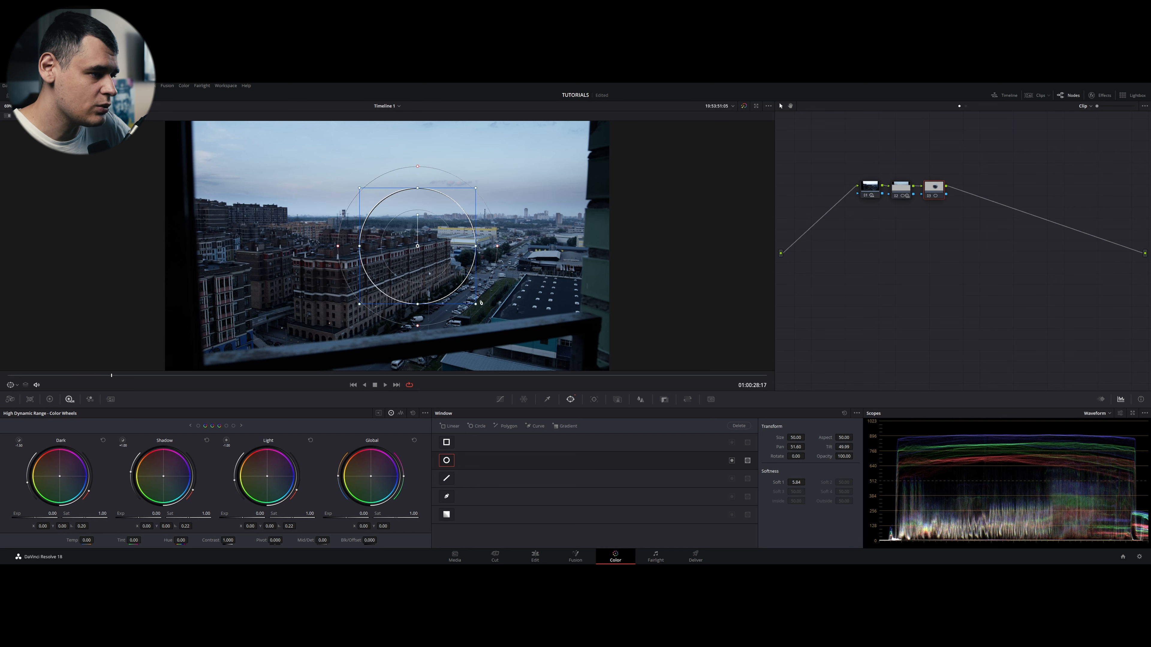
mouse_move(476, 304)
mouse_down()
mouse_move(487, 314)
mouse_move(445, 275)
mouse_move(478, 292)
mouse_up()
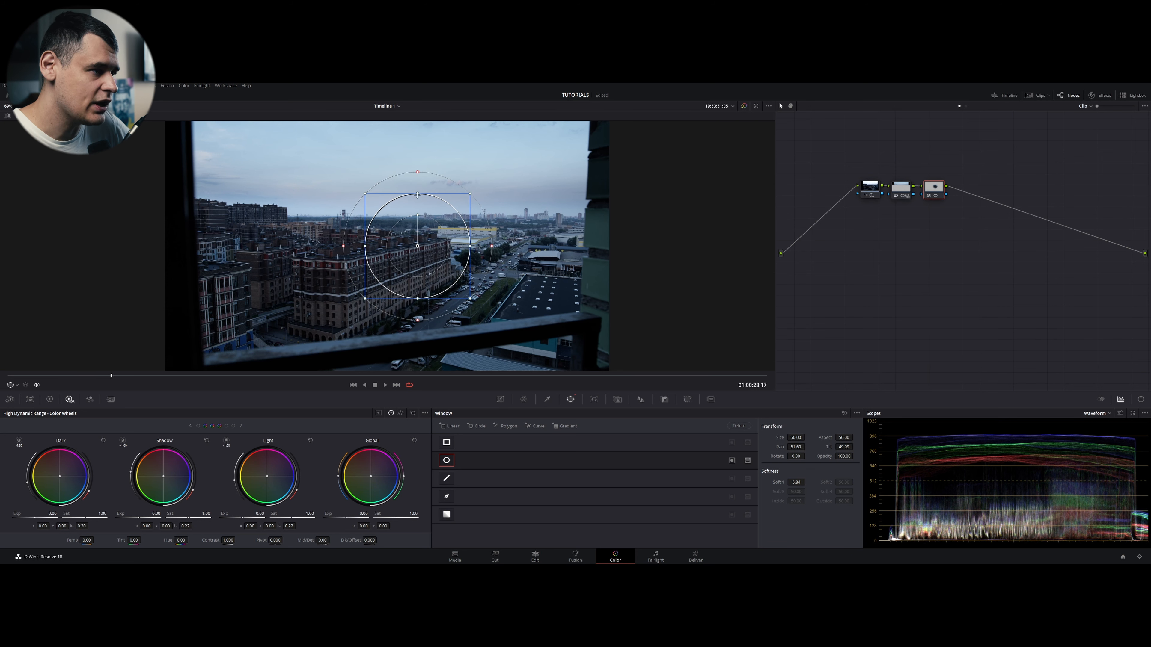
drag(417, 215, 397, 267)
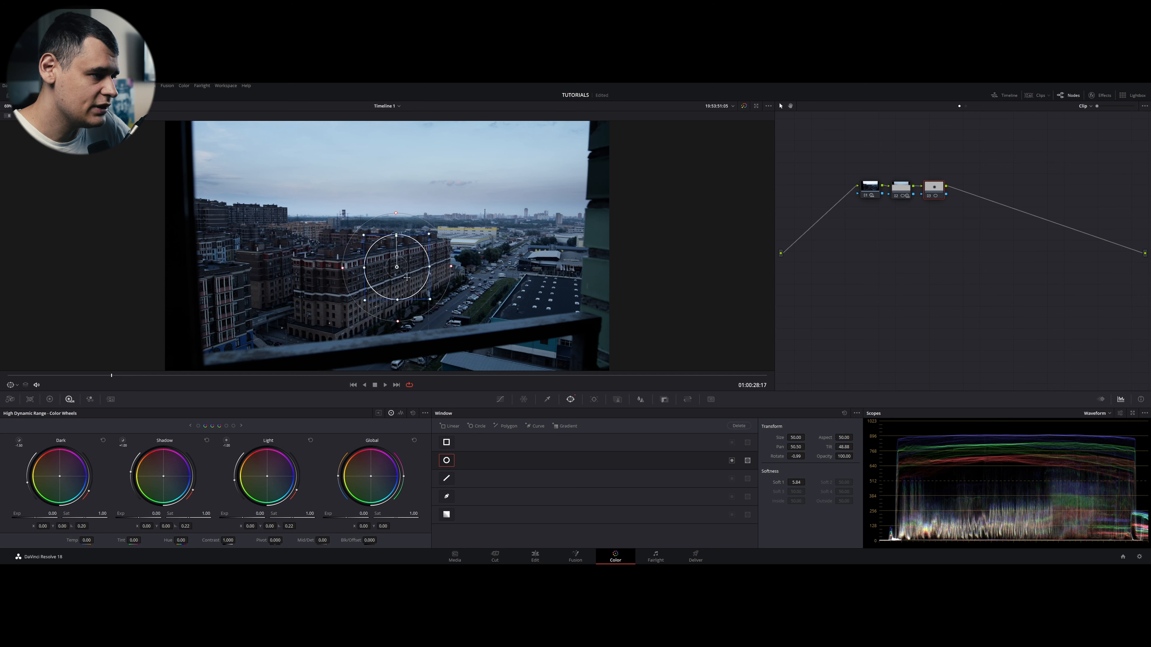
Move the circle window onto the near end of the large central building and convert it to a Bezier shape
drag(397, 267, 358, 265)
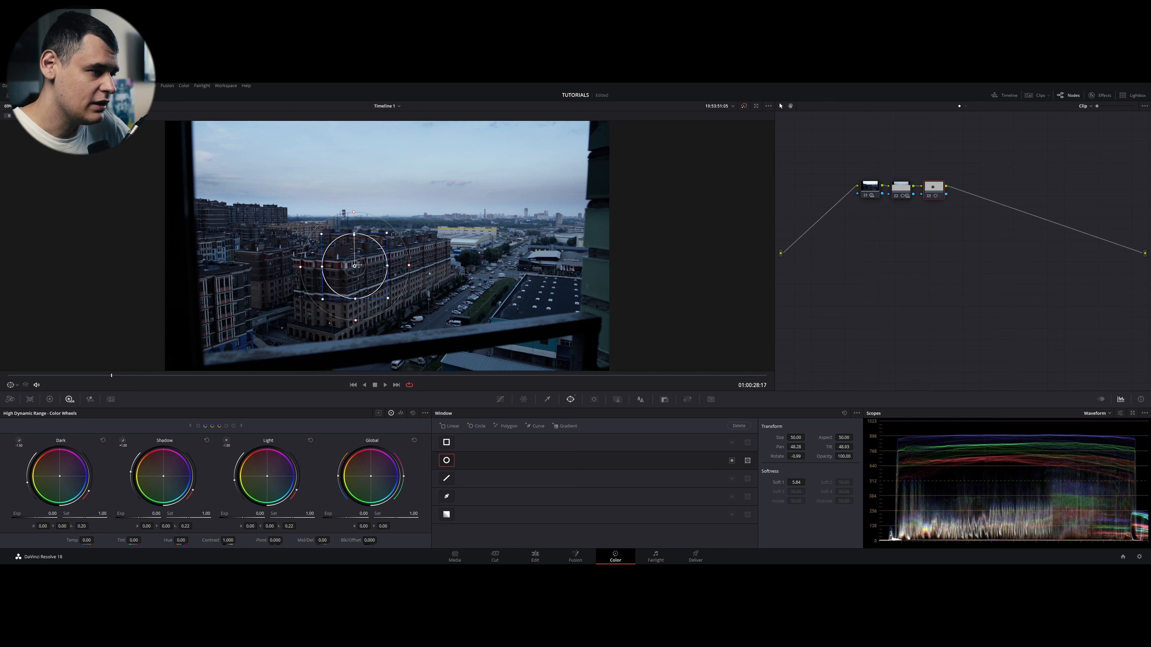
drag(360, 258, 361, 256)
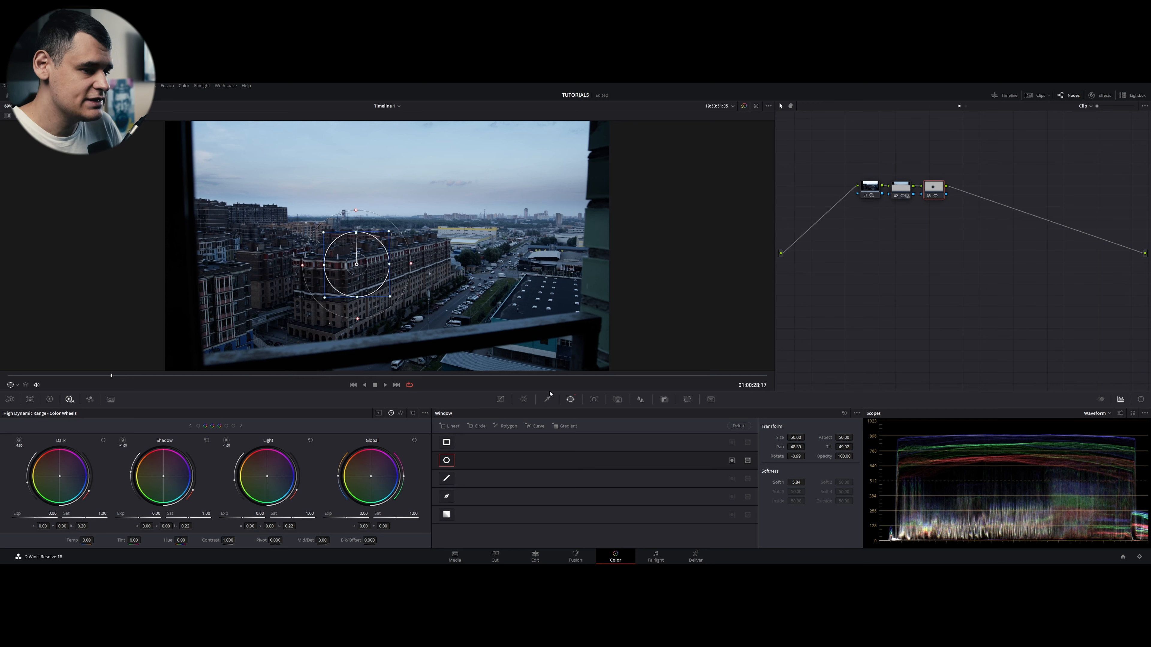
click(857, 414)
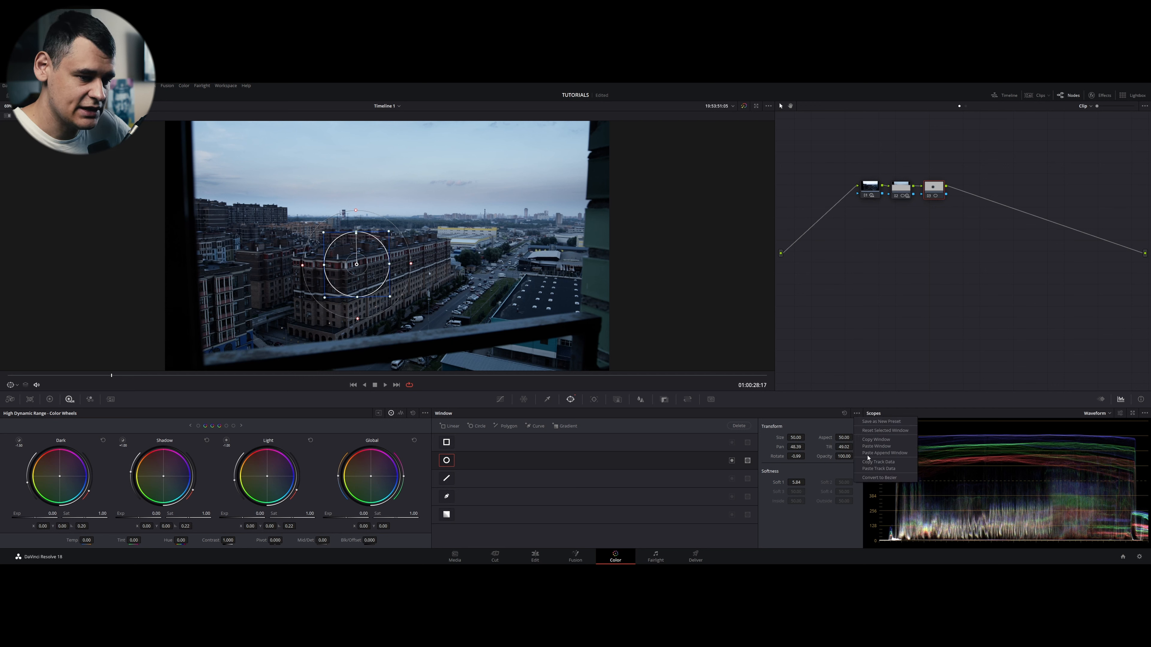
click(873, 481)
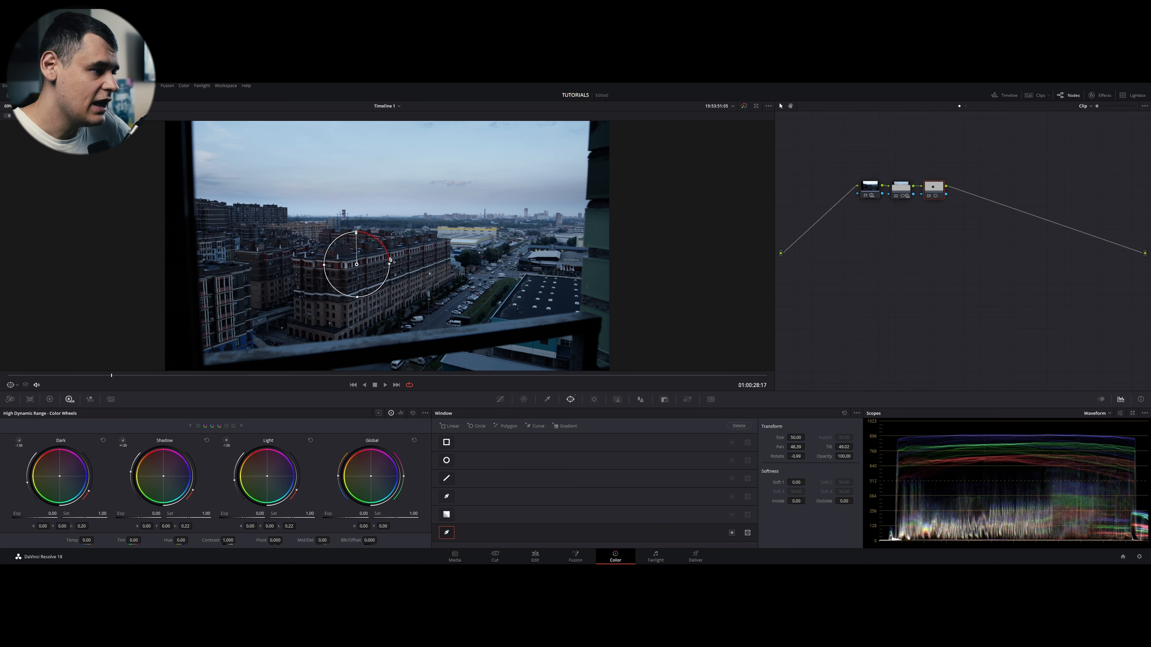
Reshape the Bezier window by moving its four points so it surrounds the large central building and the buildings to its left
drag(389, 264, 418, 230)
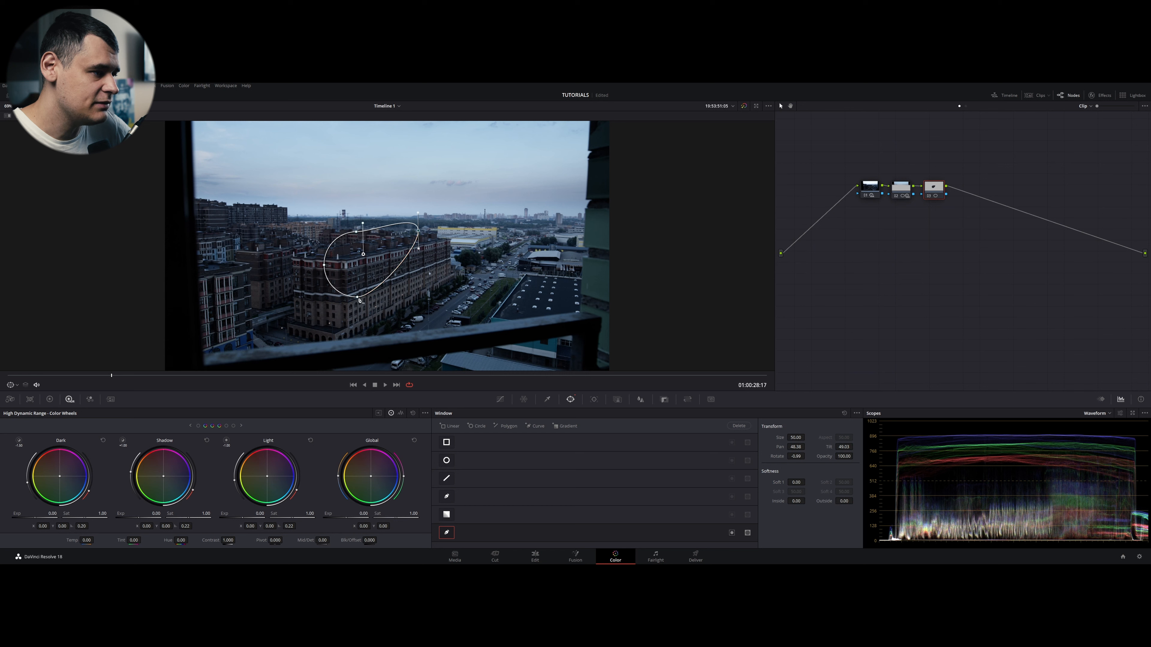
drag(356, 297, 401, 309)
drag(323, 266, 298, 304)
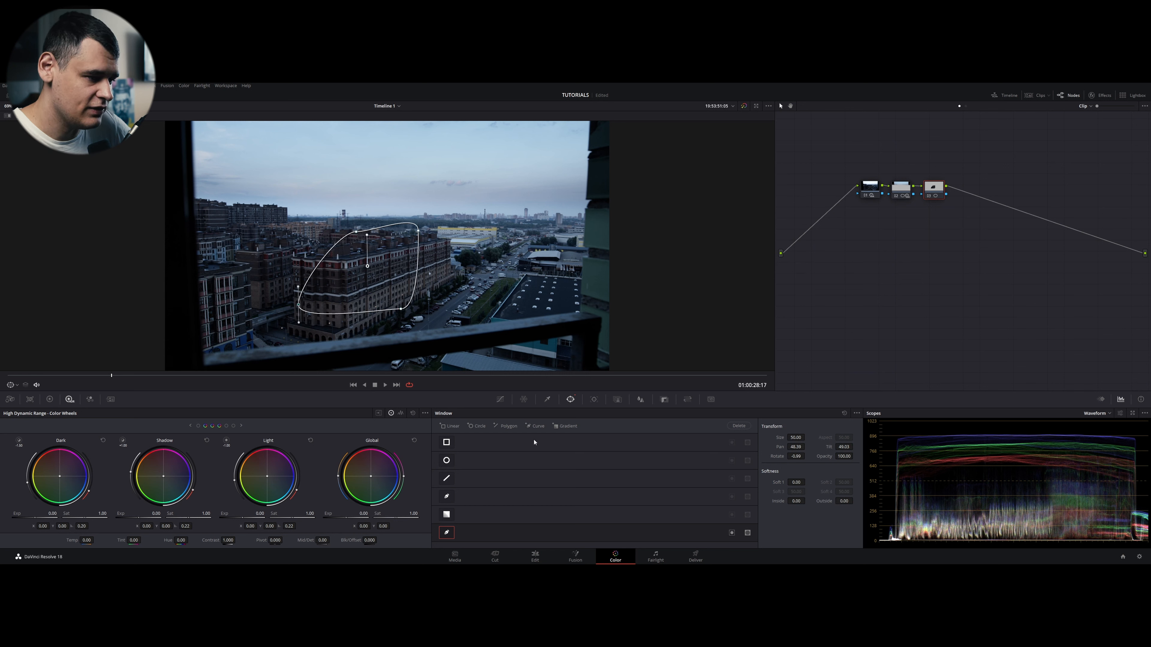
drag(356, 232, 208, 226)
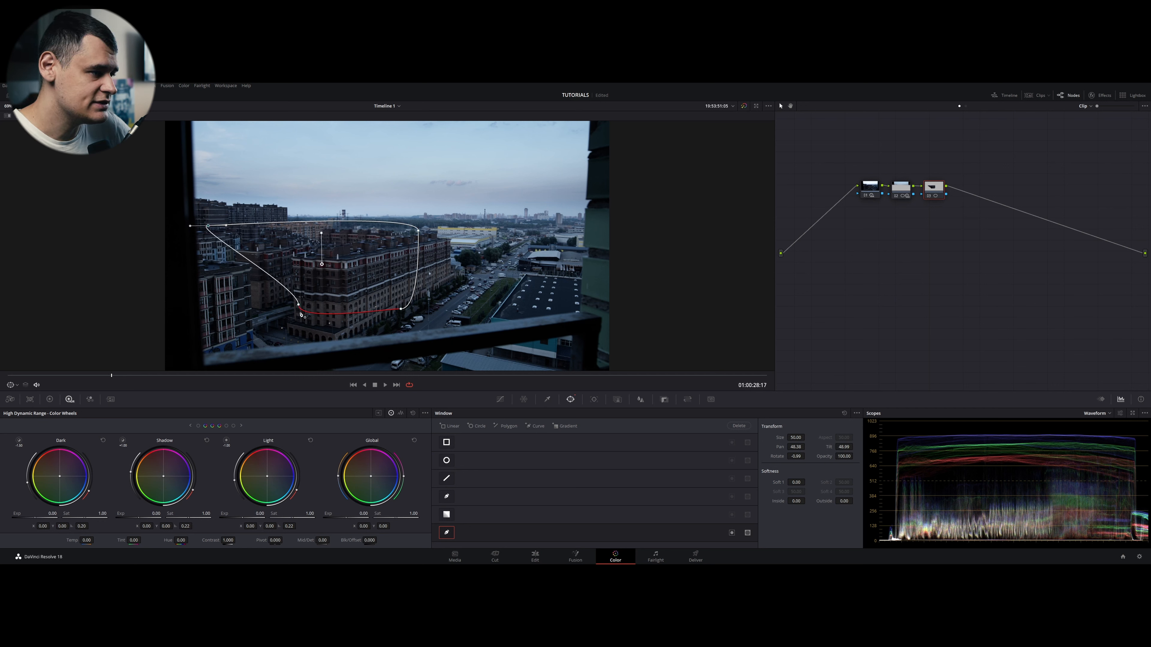
drag(298, 305, 222, 335)
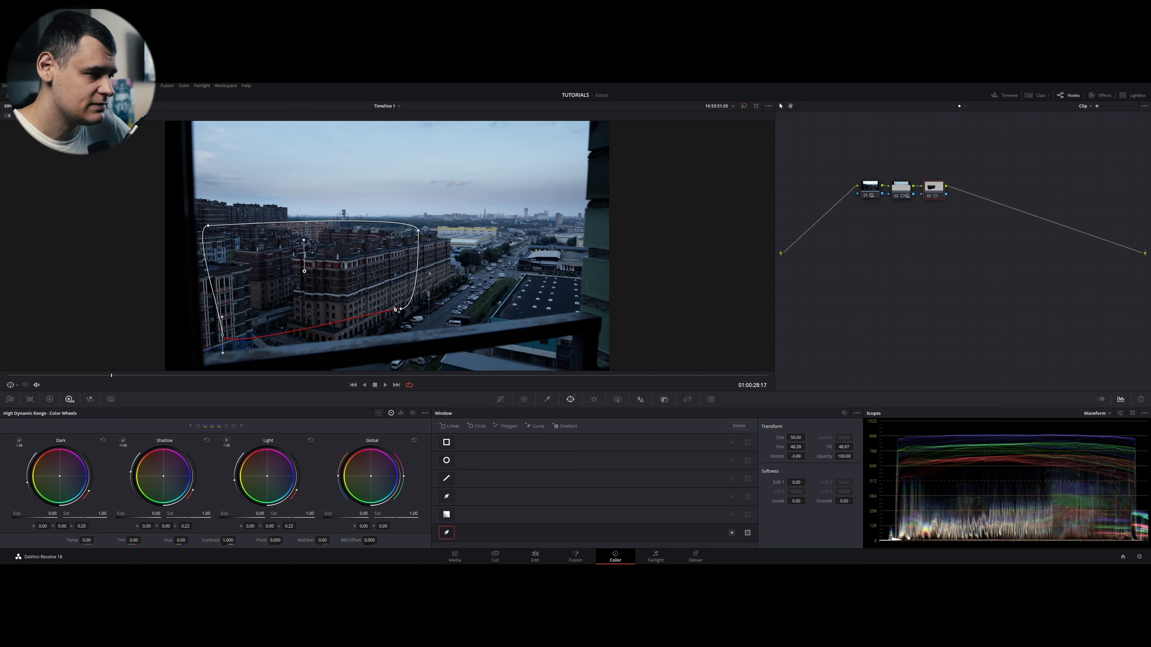
drag(402, 311, 414, 285)
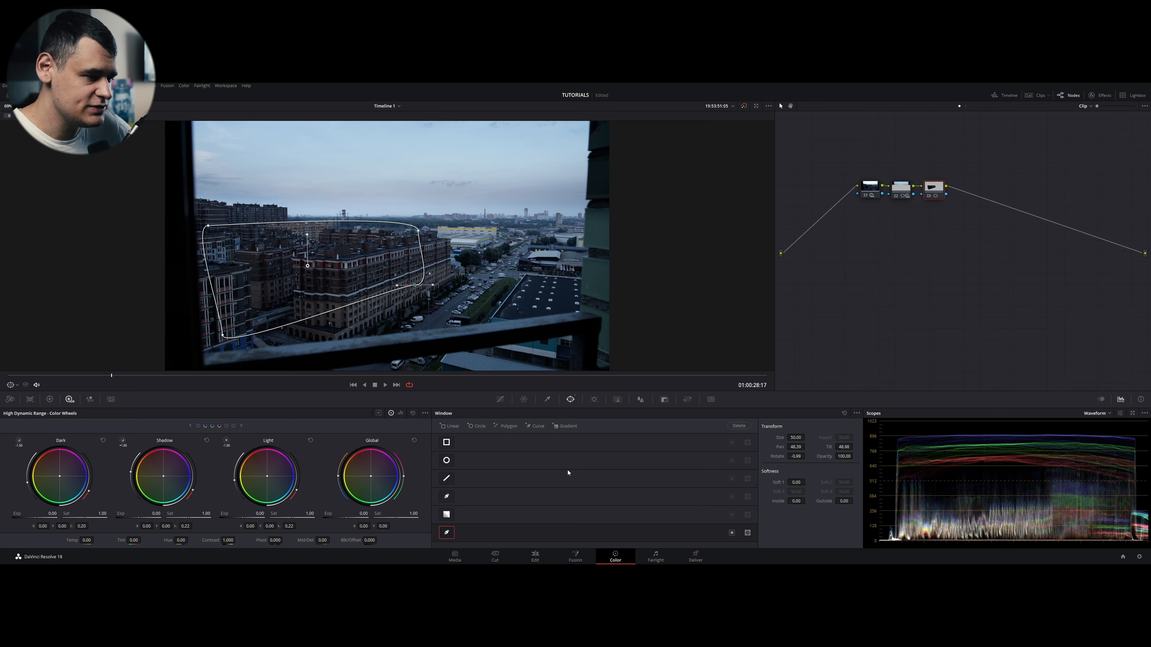
click(594, 399)
click(571, 401)
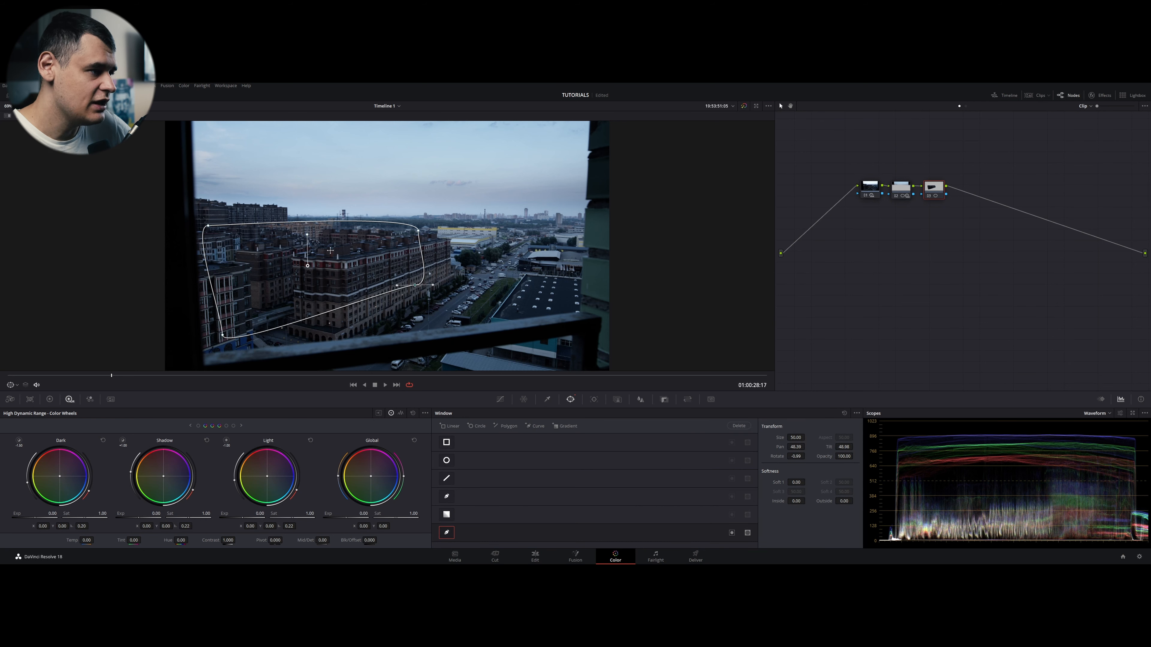
drag(330, 250, 429, 230)
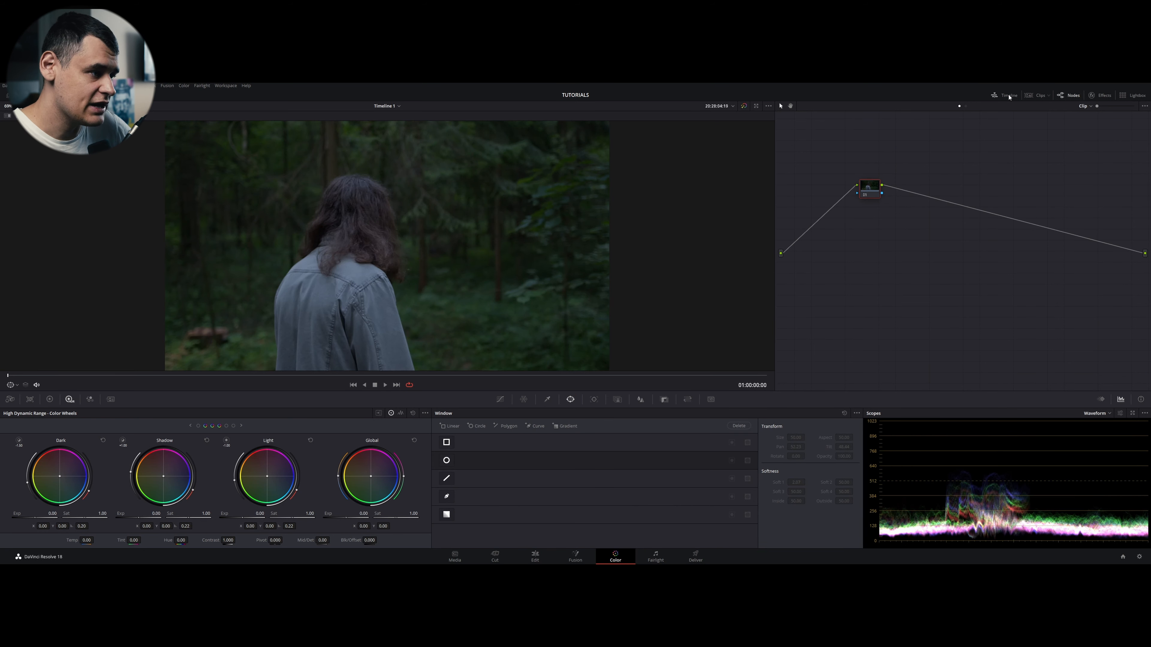
Play the forest clip of the person seen from behind and scrub to about 01:00:04:10 to review the subject's movement
key(space)
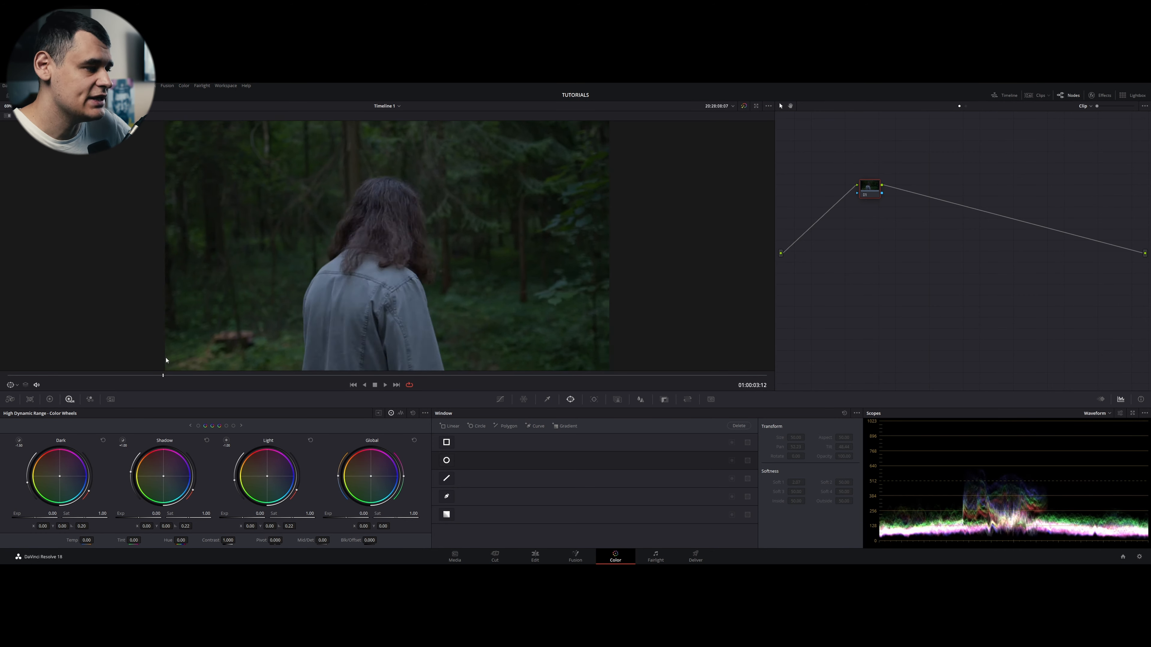
drag(308, 377, 199, 371)
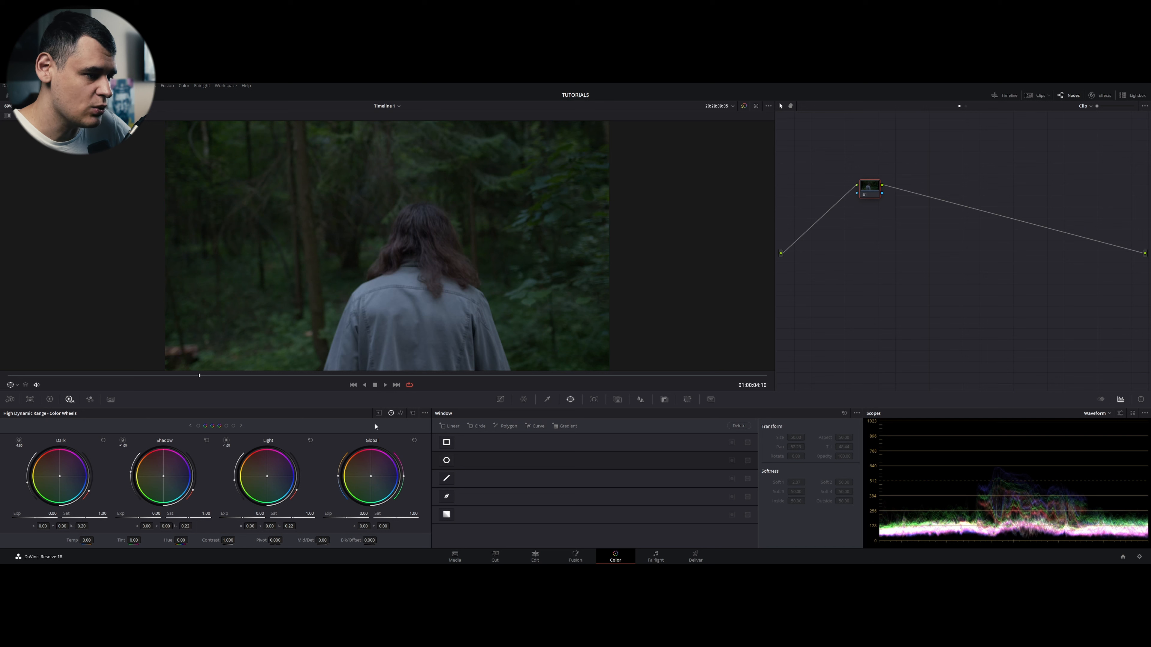